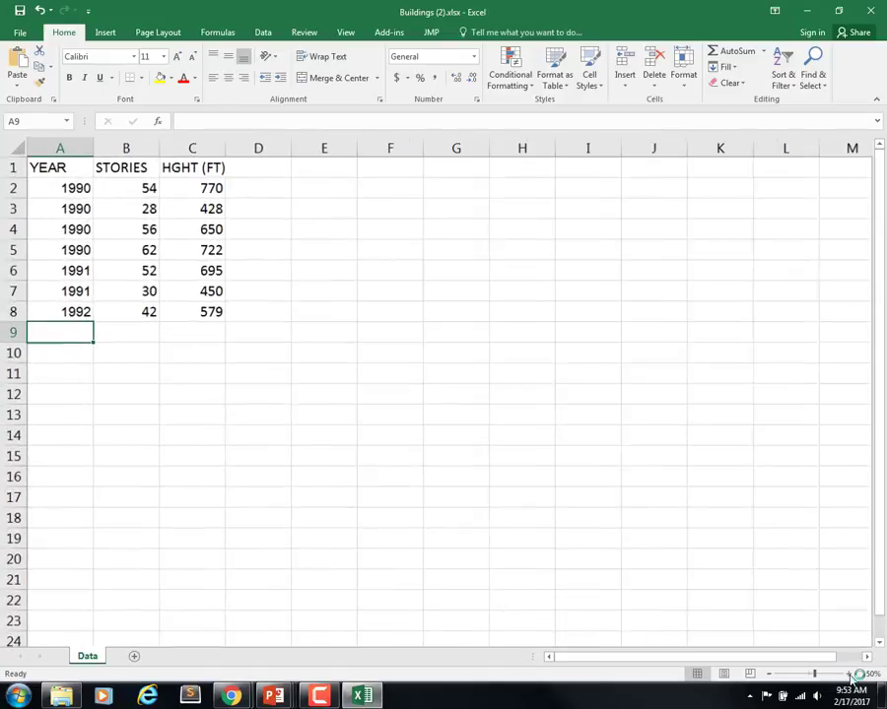
- Review the YEAR, STORIES and HGHT (FT) column headings of the building data
click(850, 676)
click(850, 676)
click(849, 675)
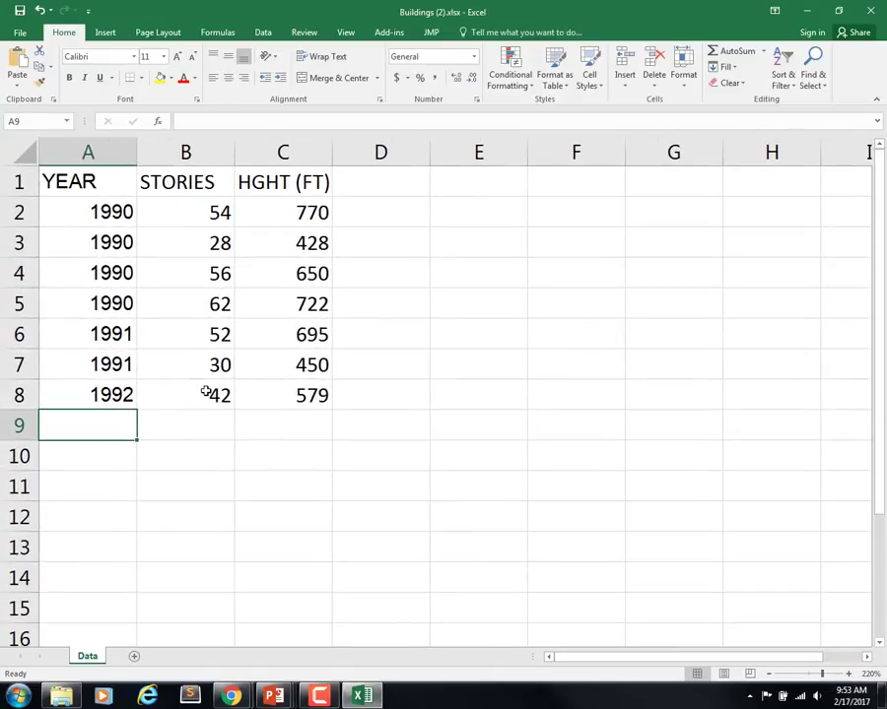
click(97, 186)
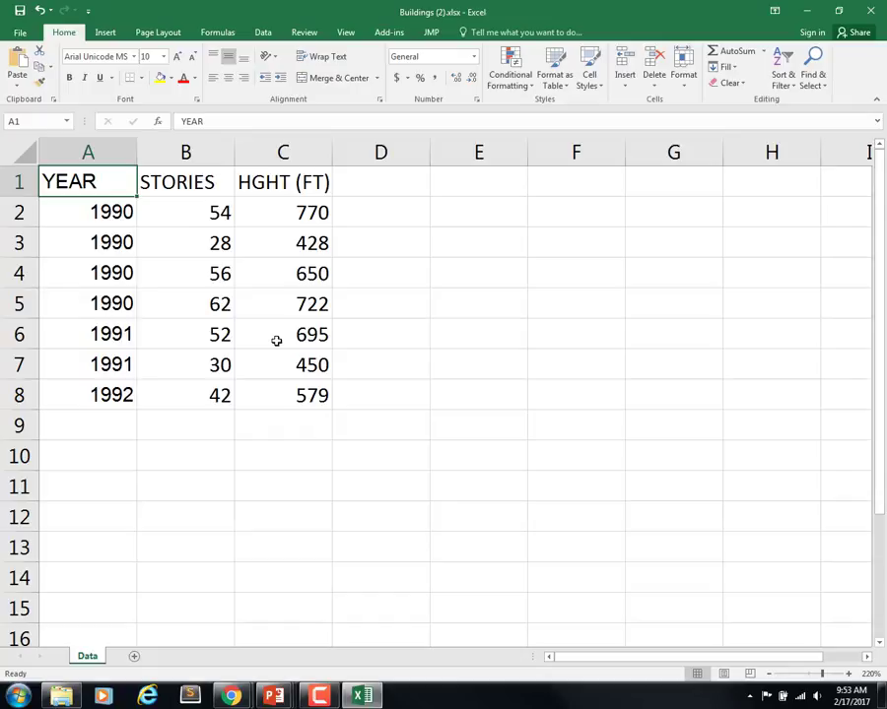
click(197, 183)
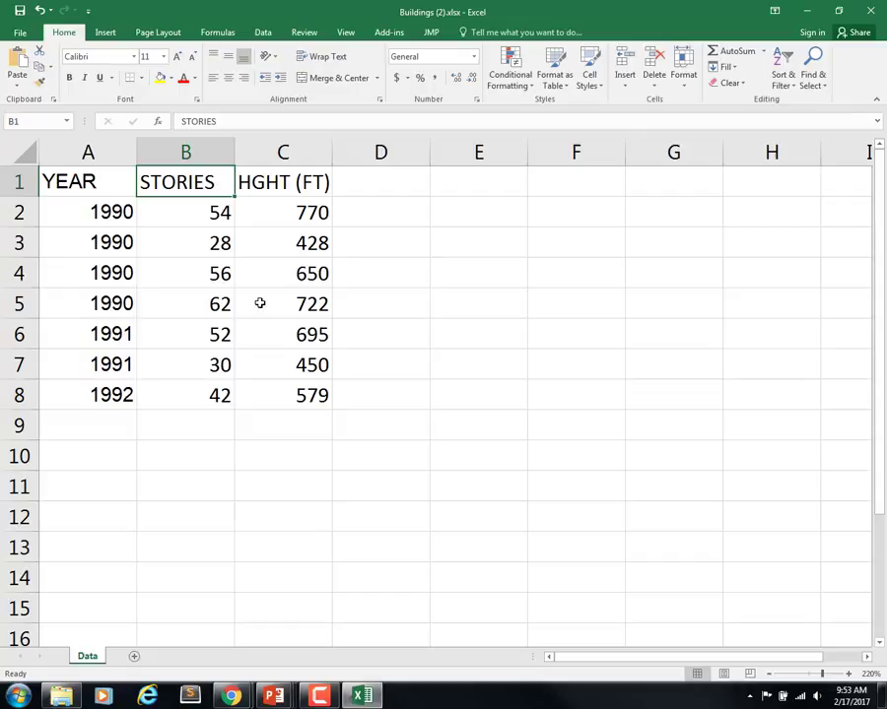
click(297, 184)
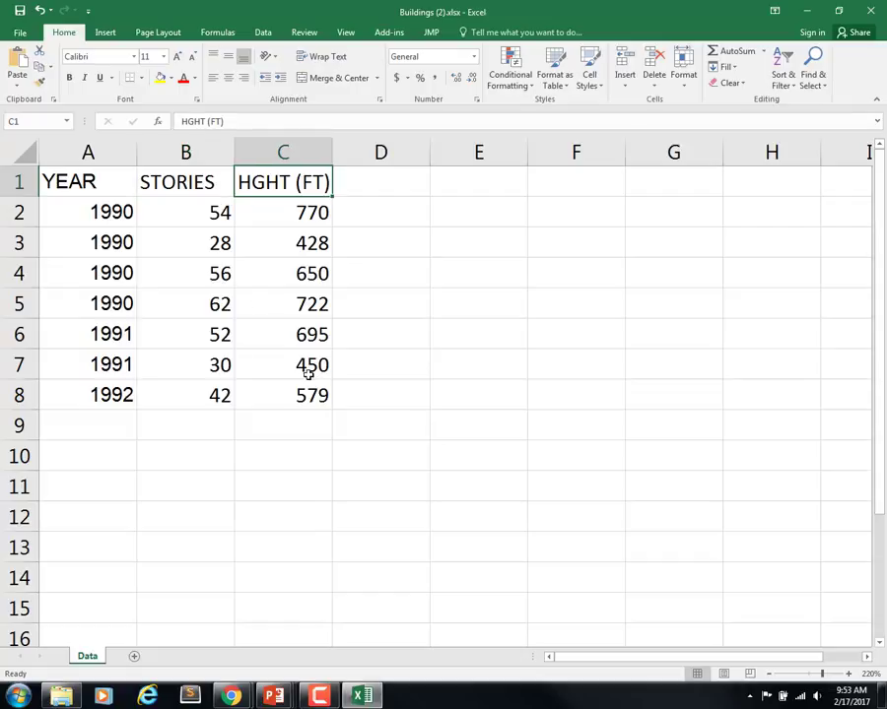
- Insert a plain markers-only scatter chart from the STORIES and HGHT (FT) data in B1:C8
drag(197, 185, 271, 386)
click(103, 33)
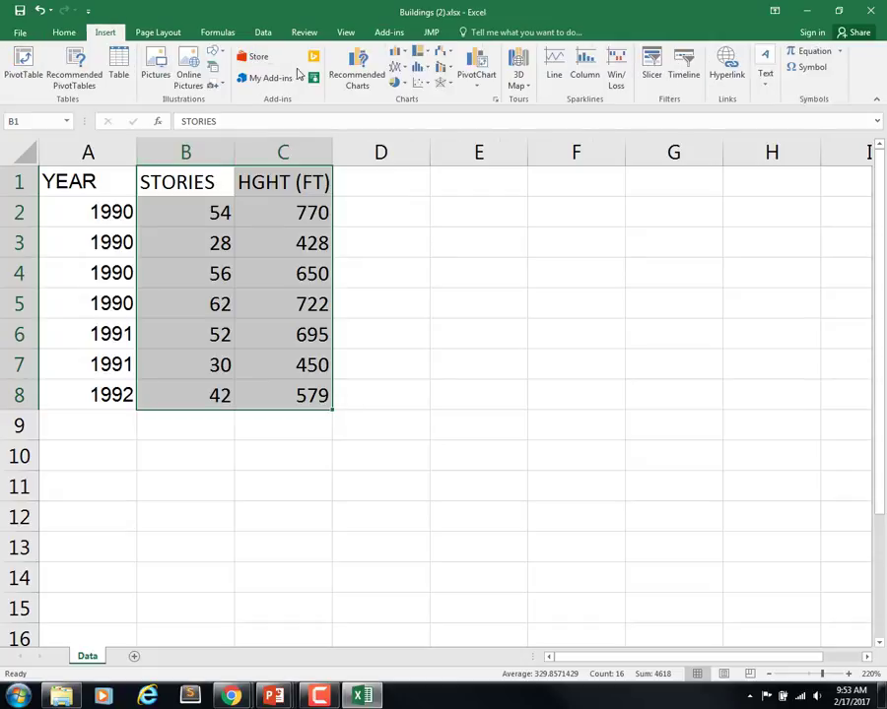
click(420, 83)
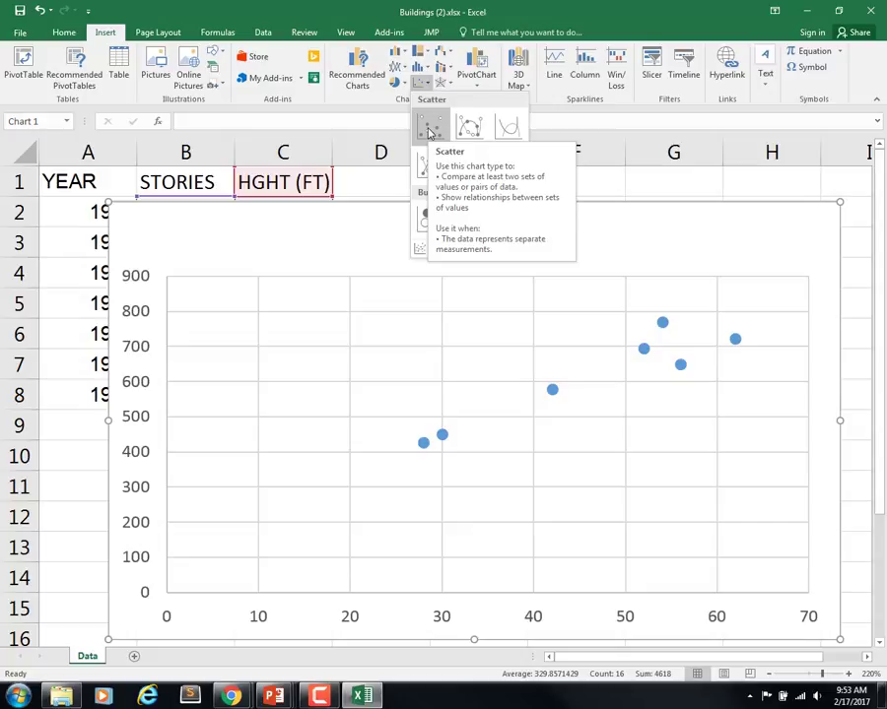
click(429, 131)
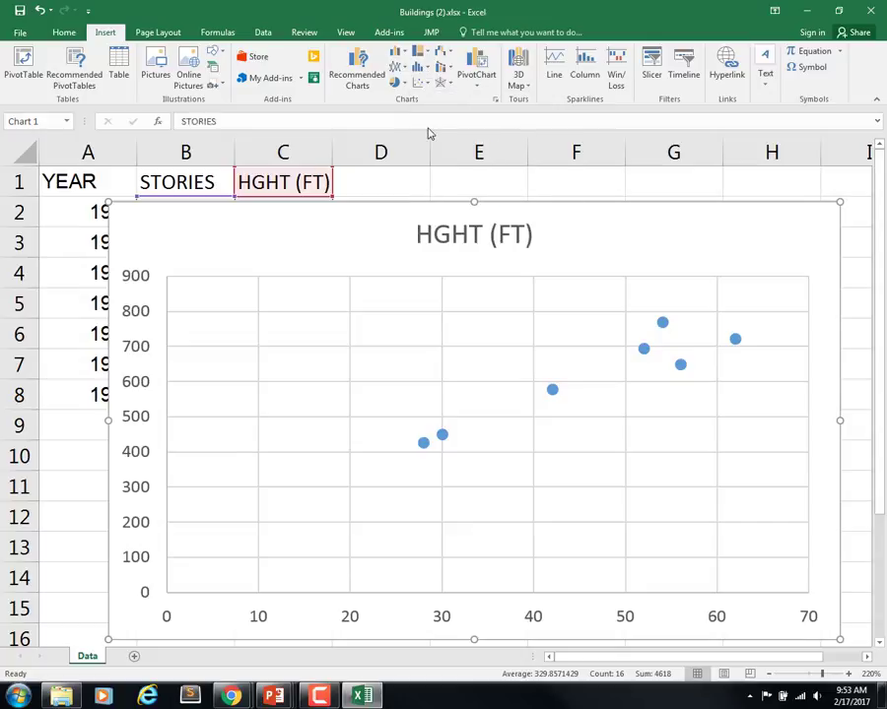
- Move the scatter chart beside the data so that it starts in column D and no longer covers the table
drag(320, 239, 556, 236)
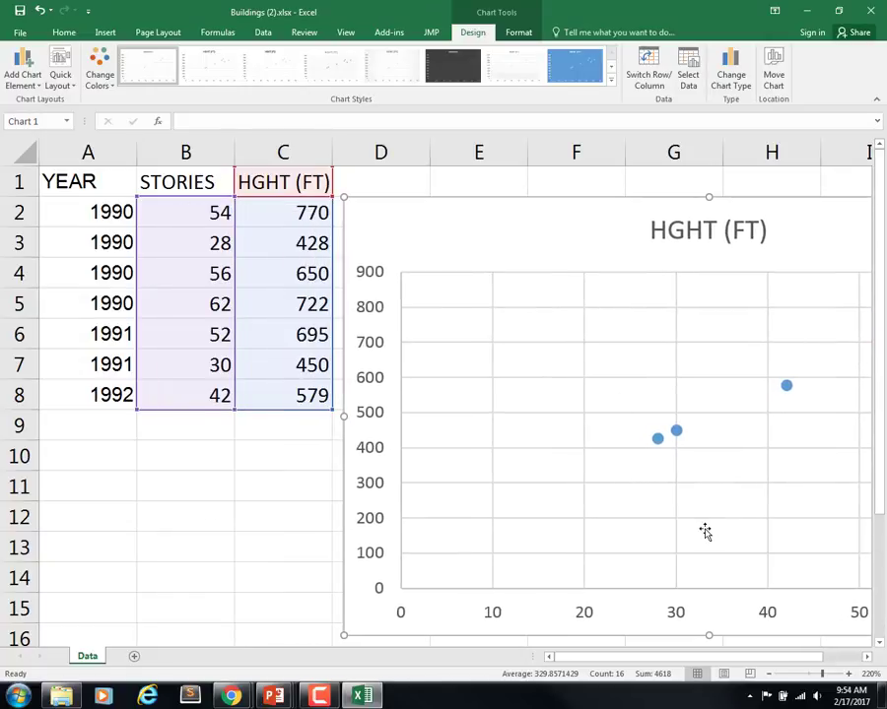
click(867, 657)
click(867, 657)
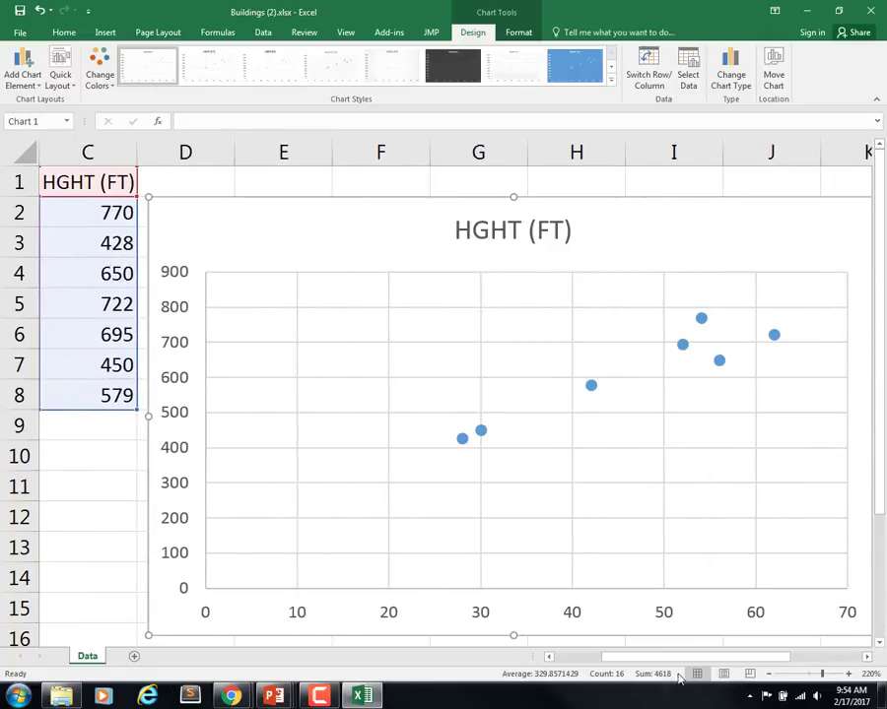
click(770, 675)
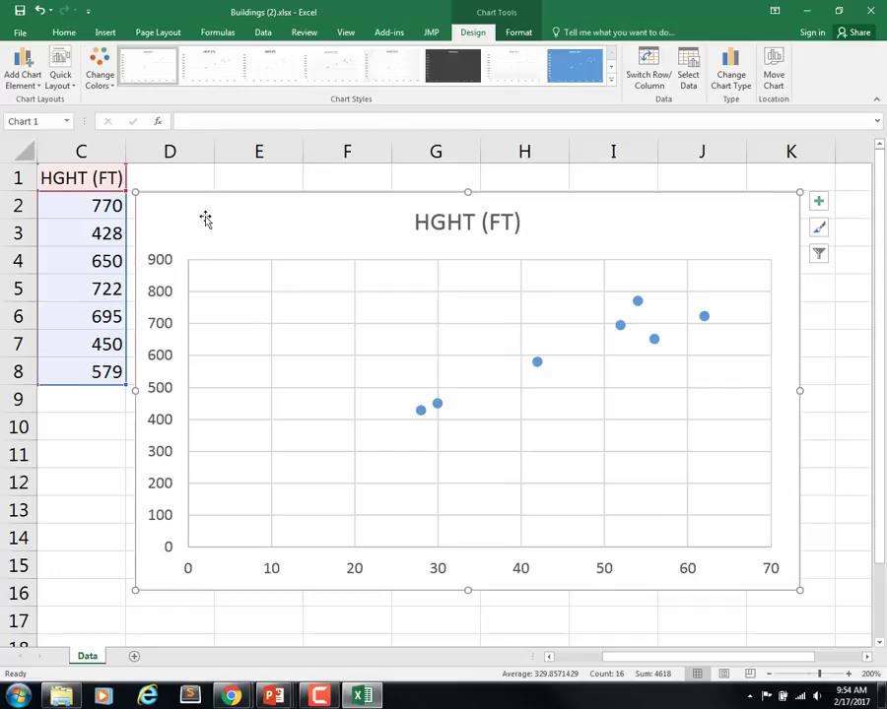
- Replace the chart title with "# Stories Affect Building Height?"
click(420, 223)
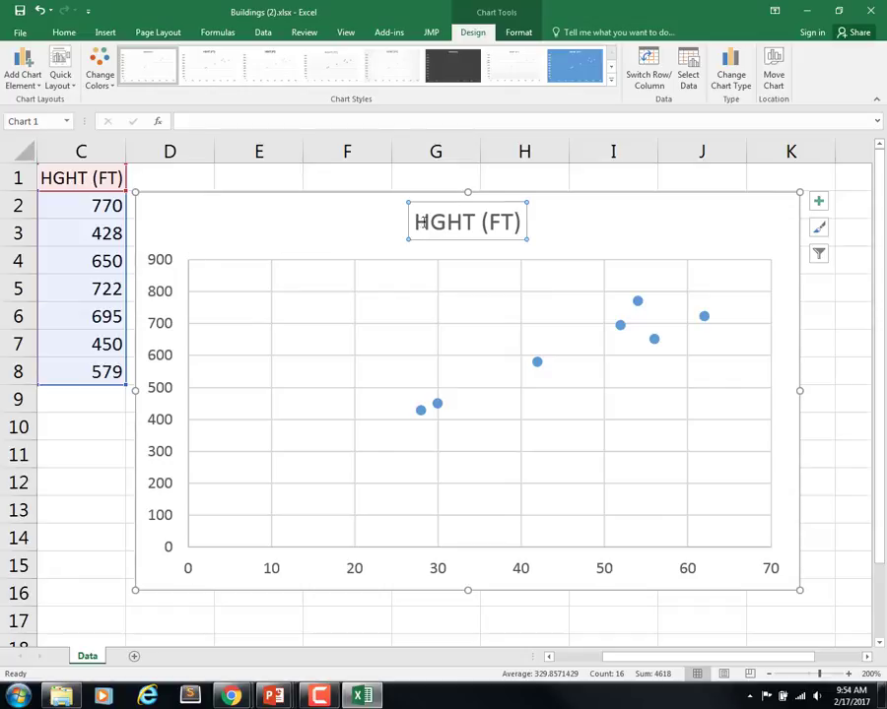
drag(420, 223, 522, 225)
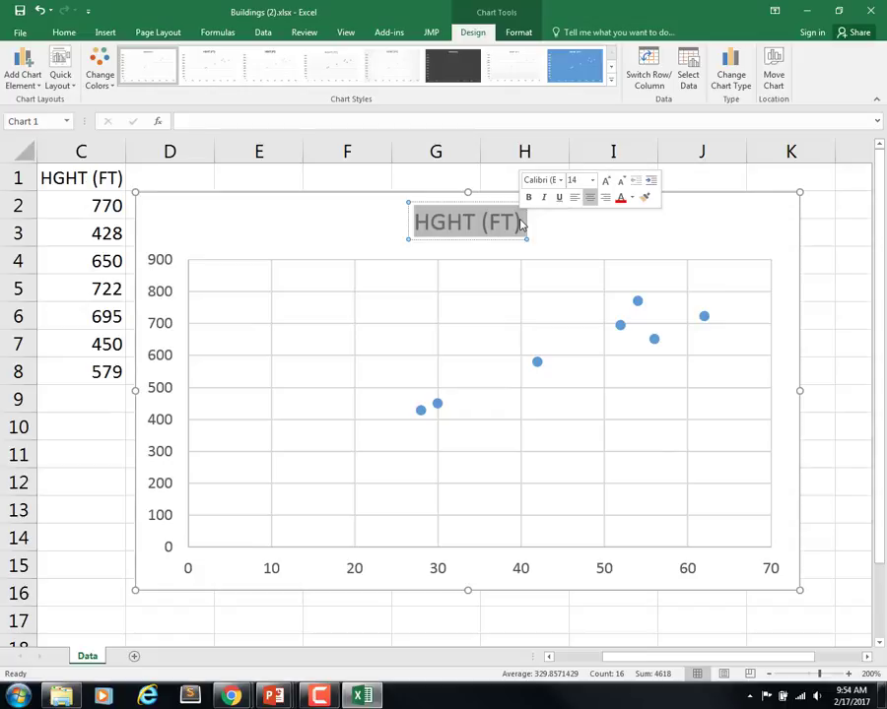
text(# So)
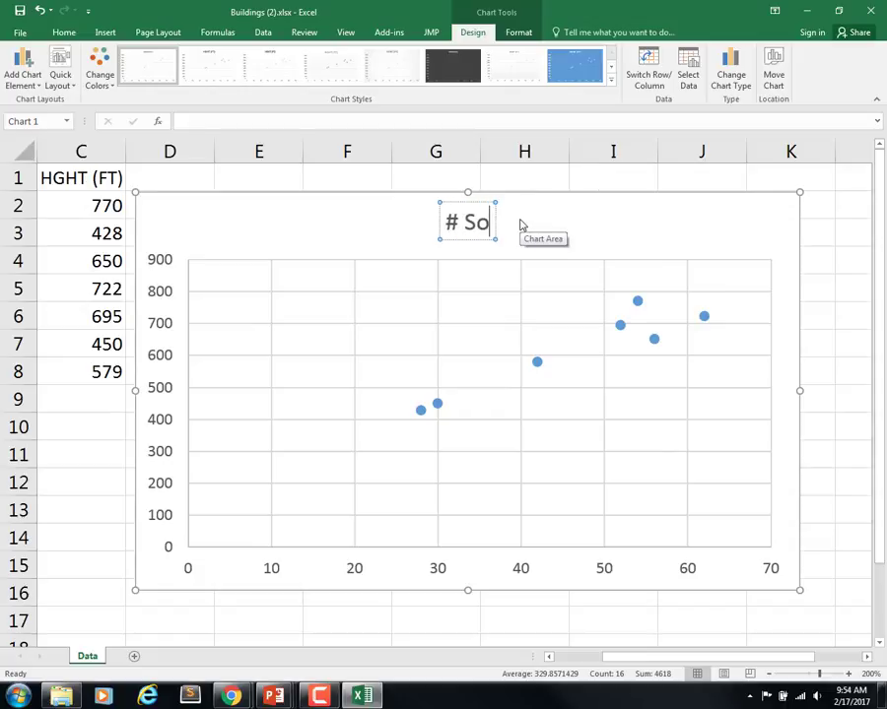
text(t)
key(BackSpace)
key(BackSpace)
text(tore)
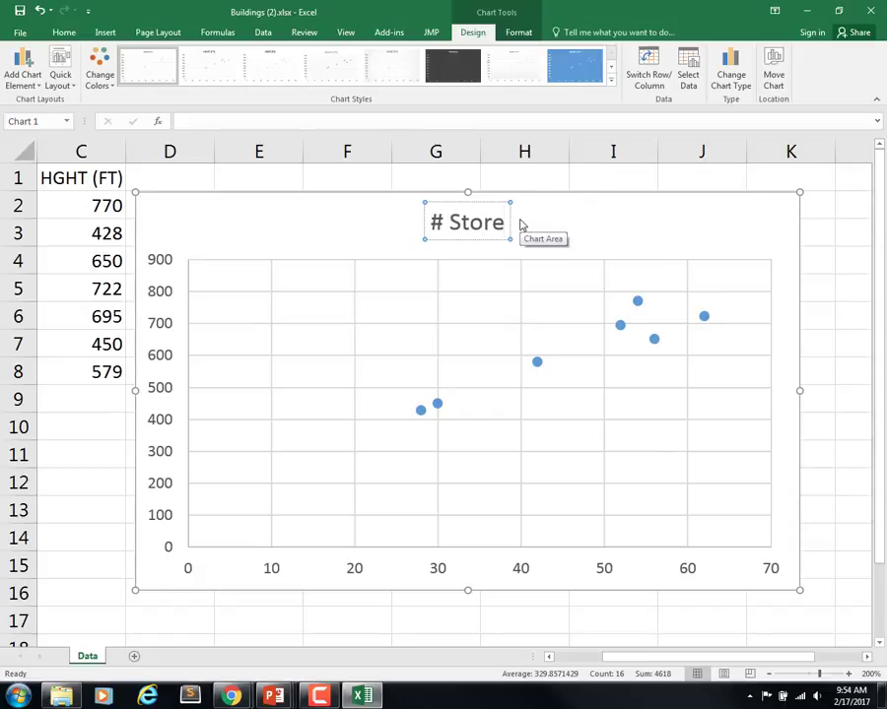
key(BackSpace)
text(ies Affec)
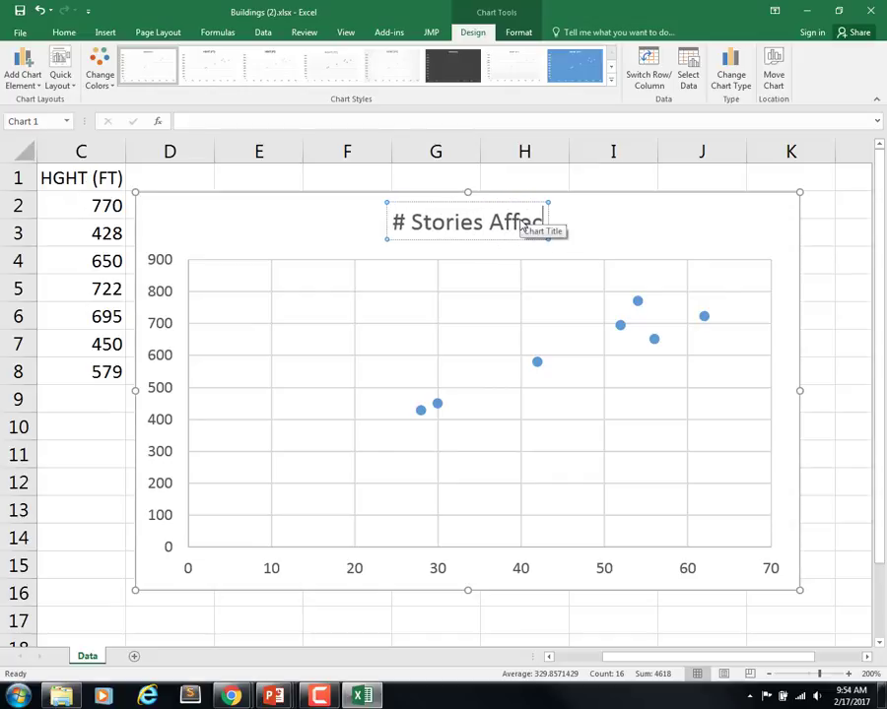
text(t Building Hie)
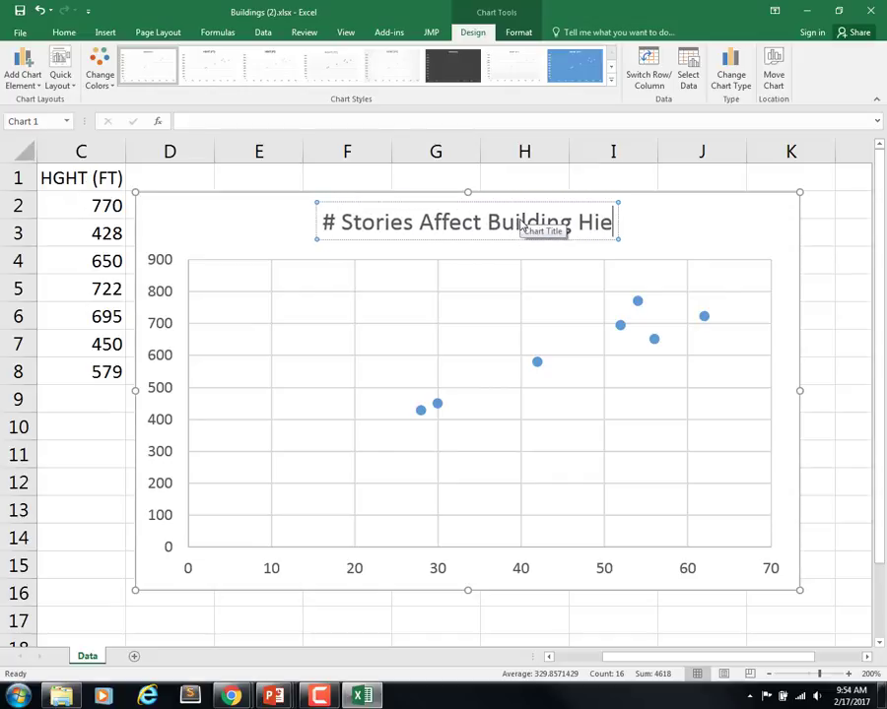
key(BackSpace)
key(BackSpace)
text(eight?)
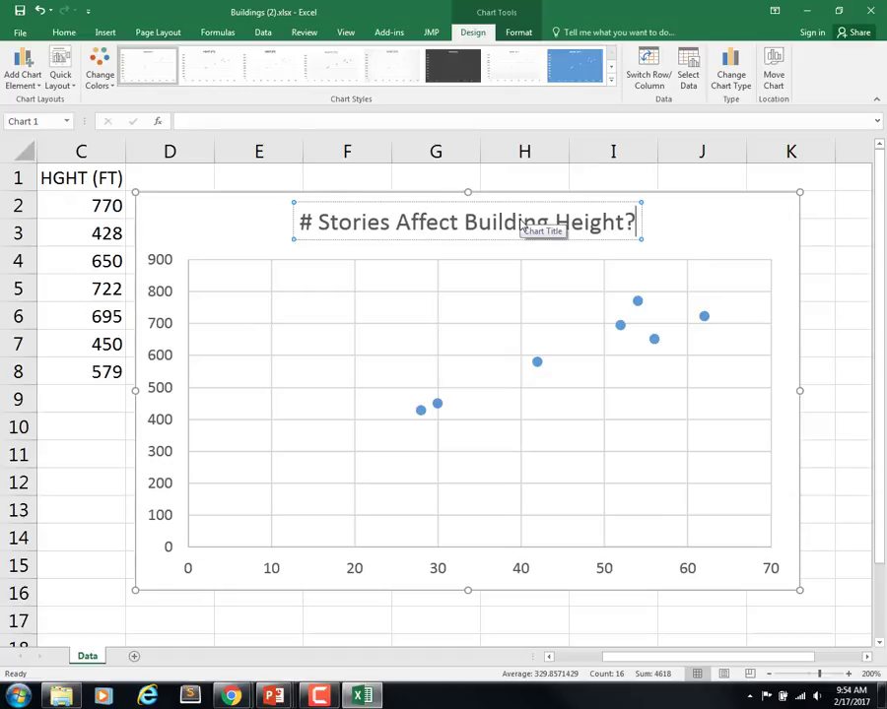
click(439, 469)
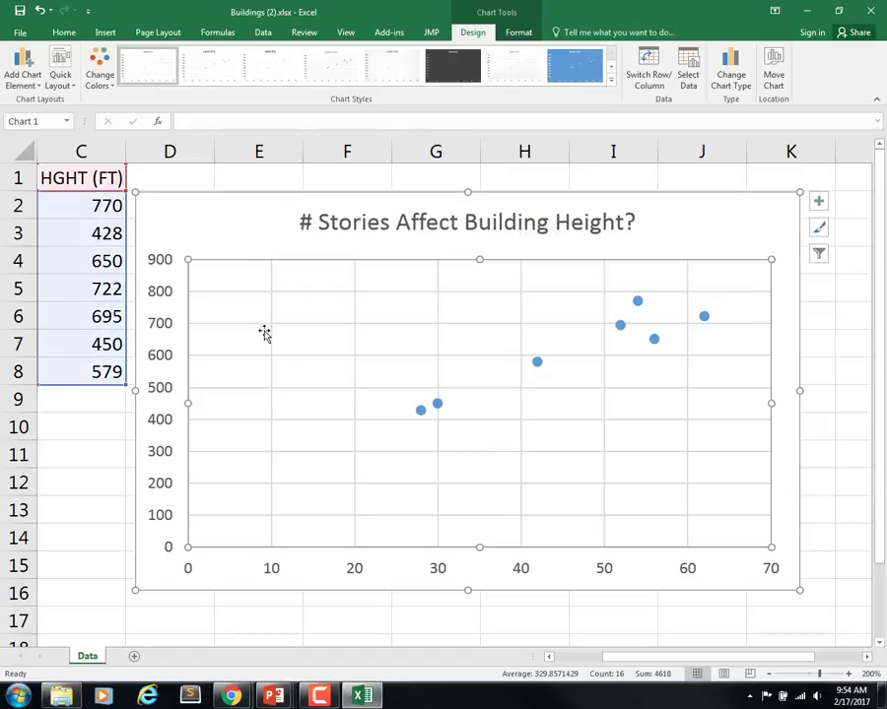
- Add a primary horizontal axis title to the chart and name it "Stories"
click(37, 87)
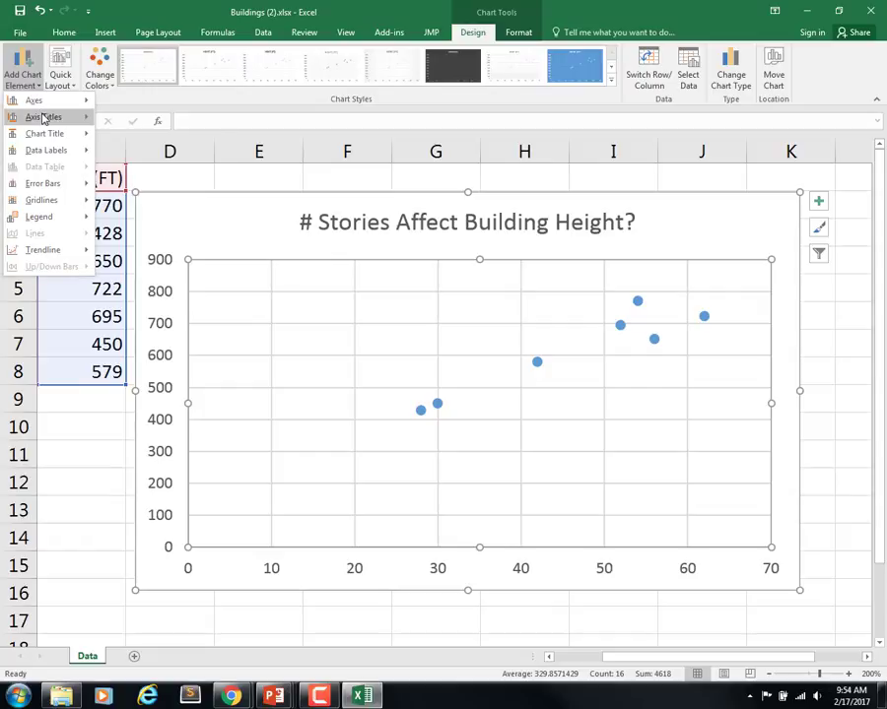
mouse_move(44, 116)
click(160, 127)
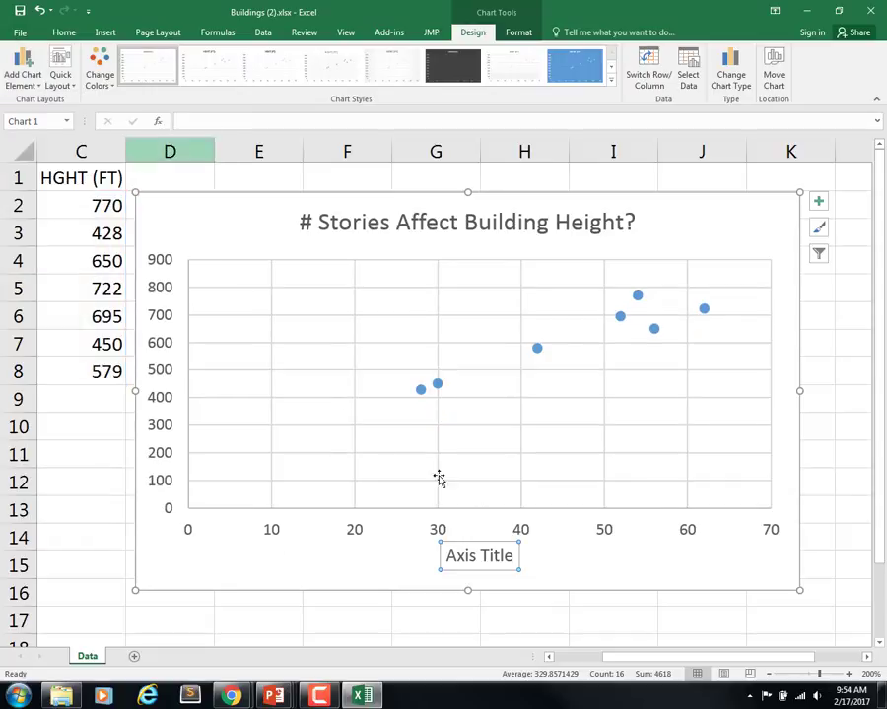
drag(514, 555, 449, 556)
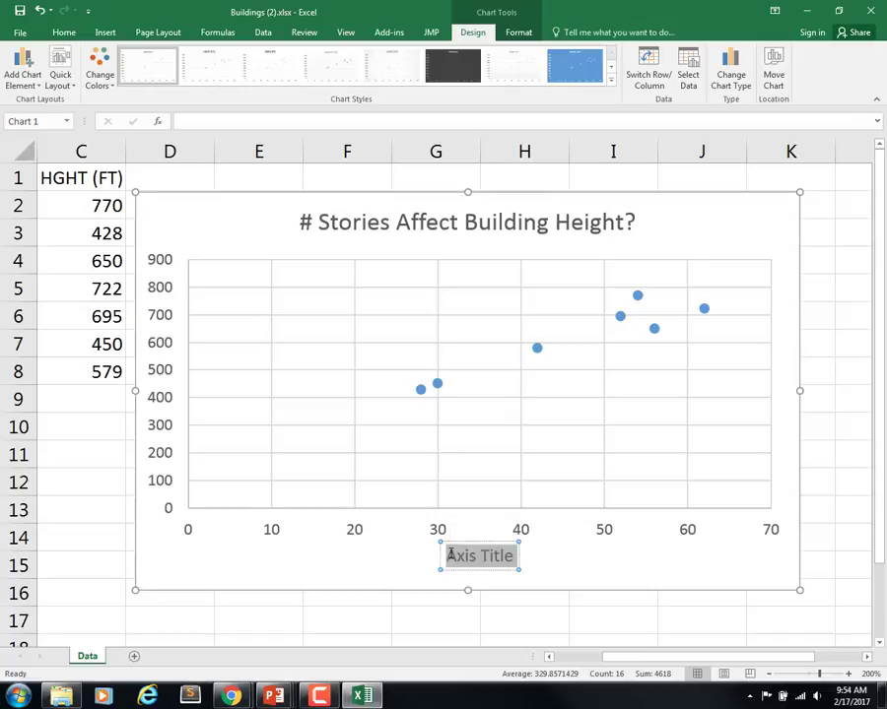
text(Stories)
double_click(452, 561)
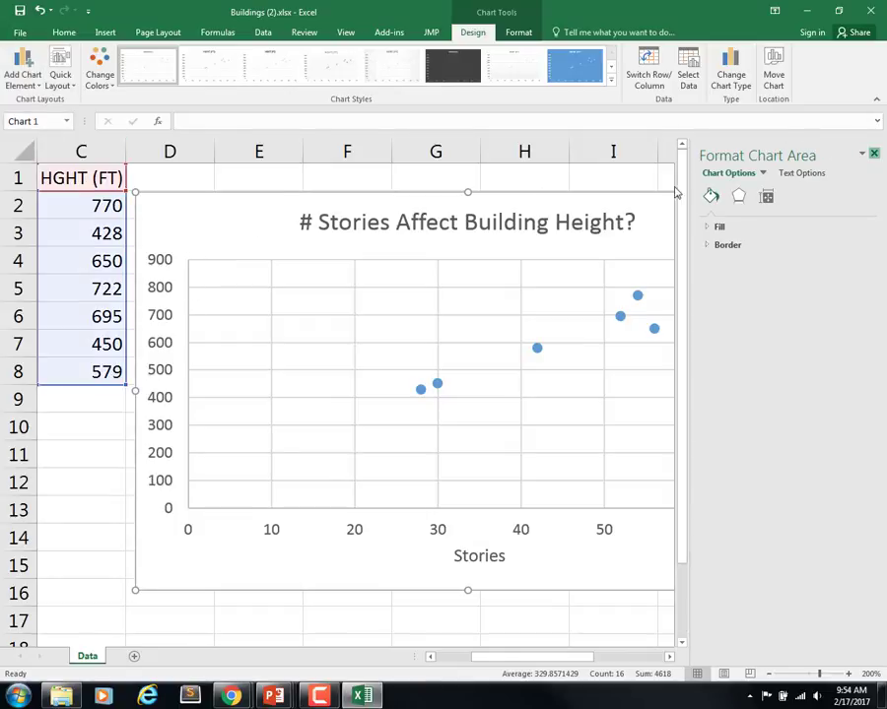
click(873, 157)
- Add a primary vertical axis title to the chart and name it "Building Height (ft)"
click(22, 77)
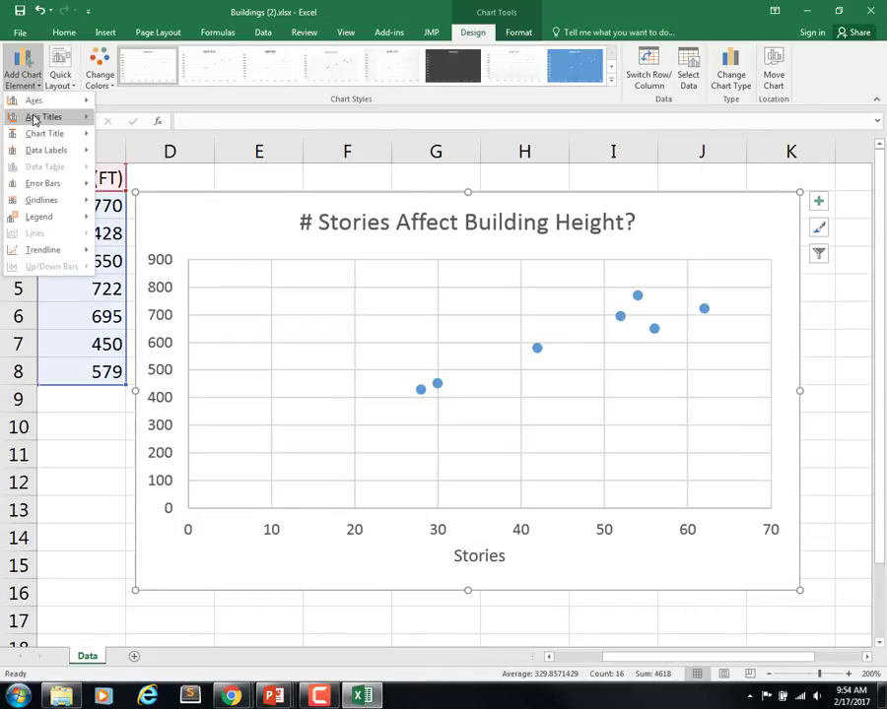
mouse_move(49, 116)
click(152, 166)
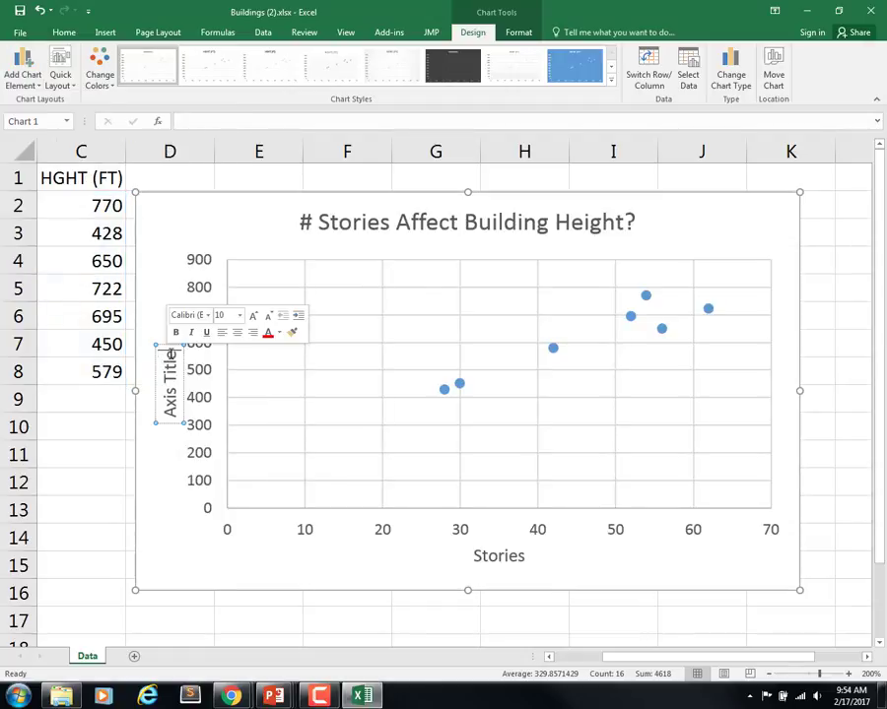
key(BackSpace)
key(BackSpace)
key(BackSpace)
key(BackSpace)
key(BackSpace)
key(BackSpace)
key(BackSpace)
key(BackSpace)
key(BackSpace)
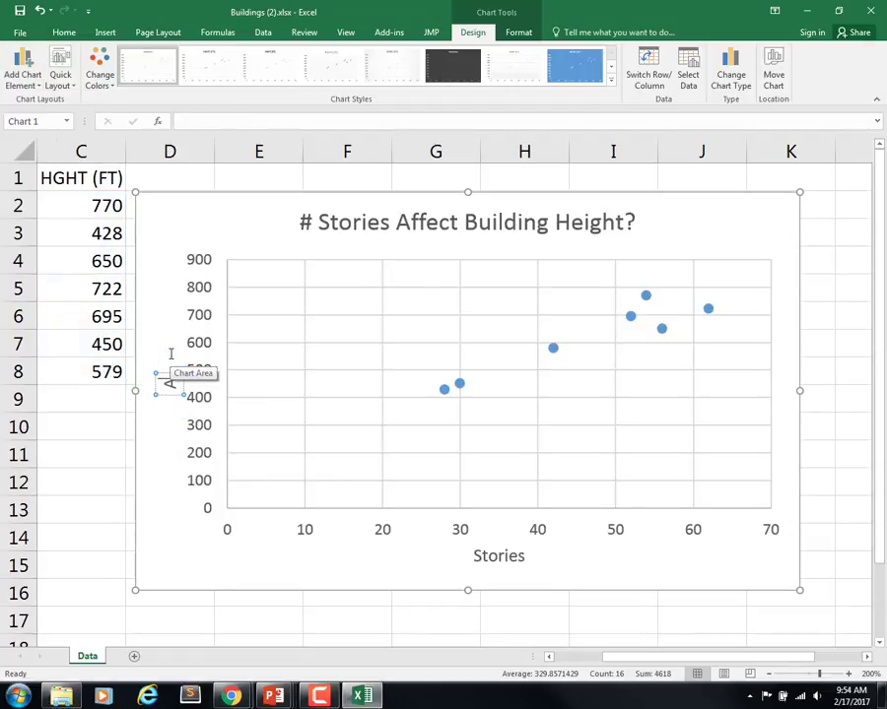
key(BackSpace)
text(Building He)
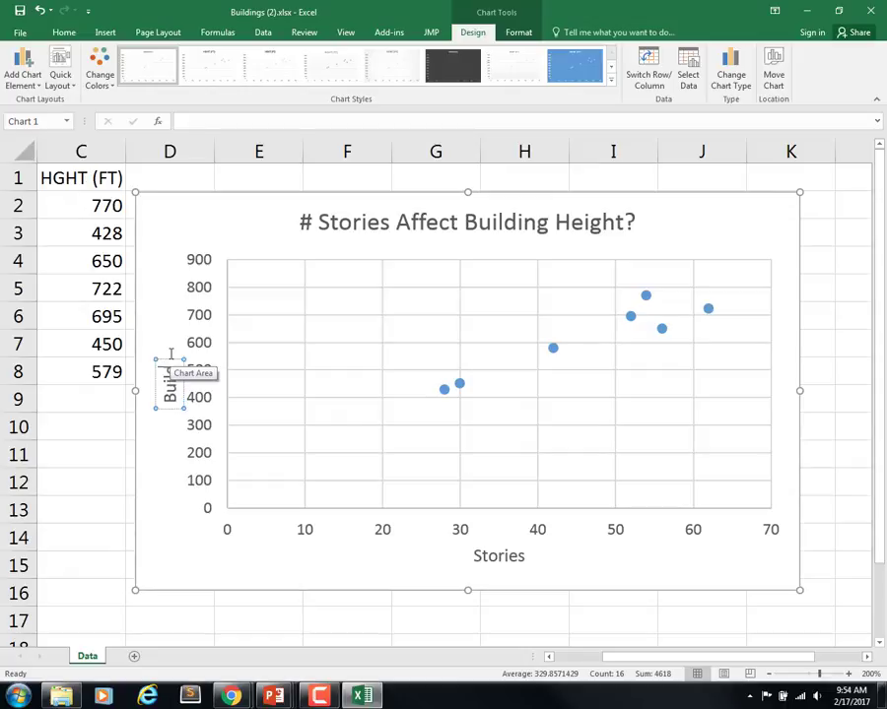
text(i)
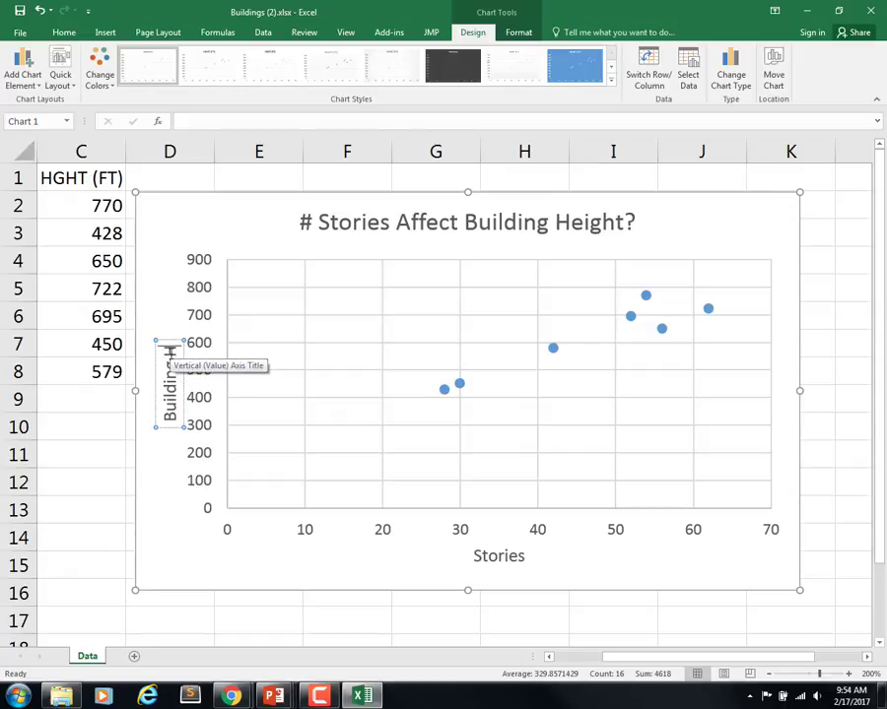
text(ght ()
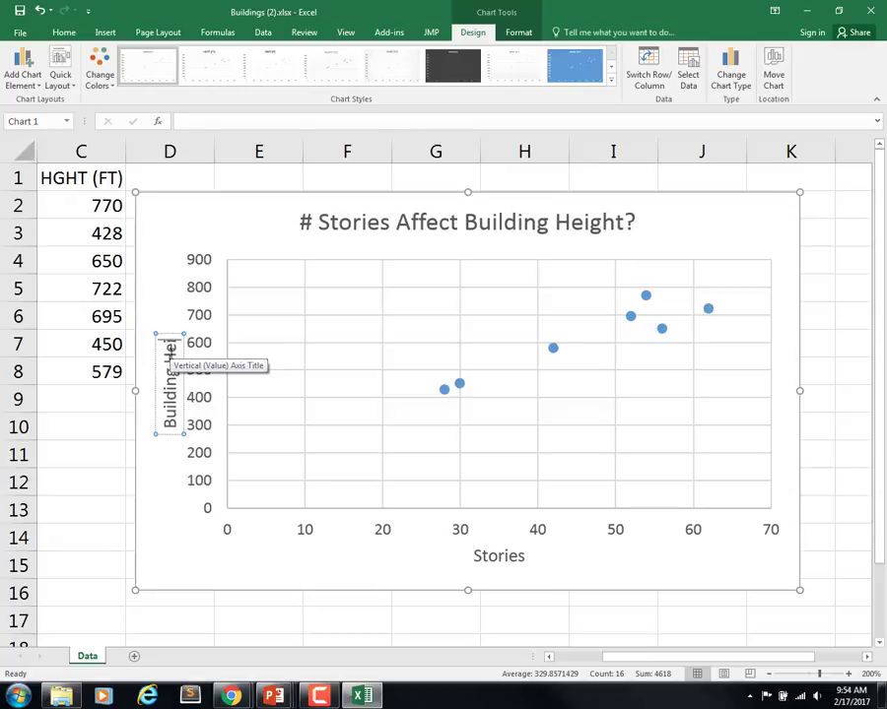
text(ft))
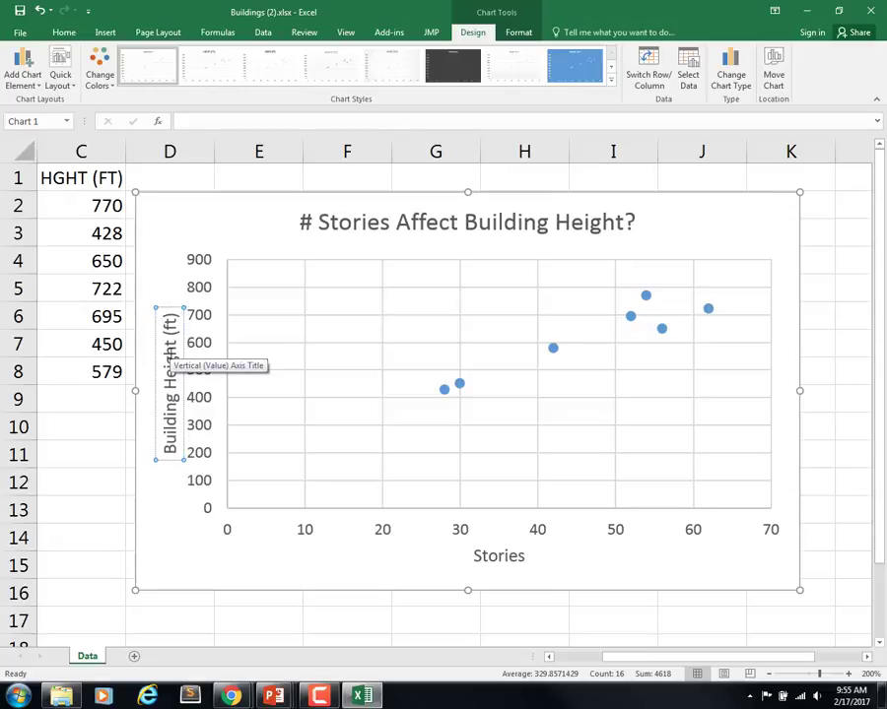
click(234, 570)
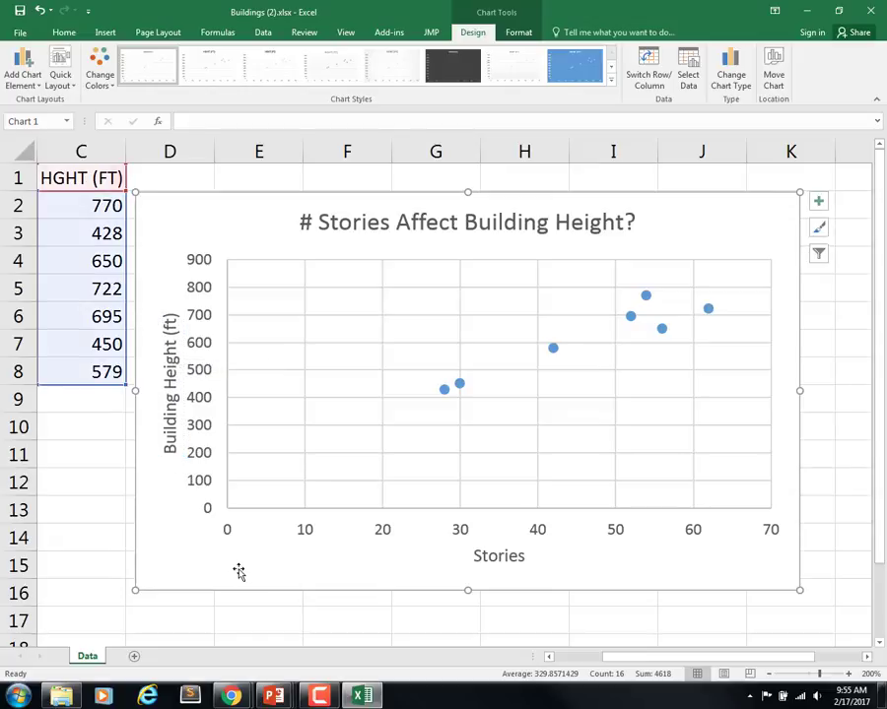
- Delete the vertical and horizontal major gridlines from the scatter chart
click(305, 339)
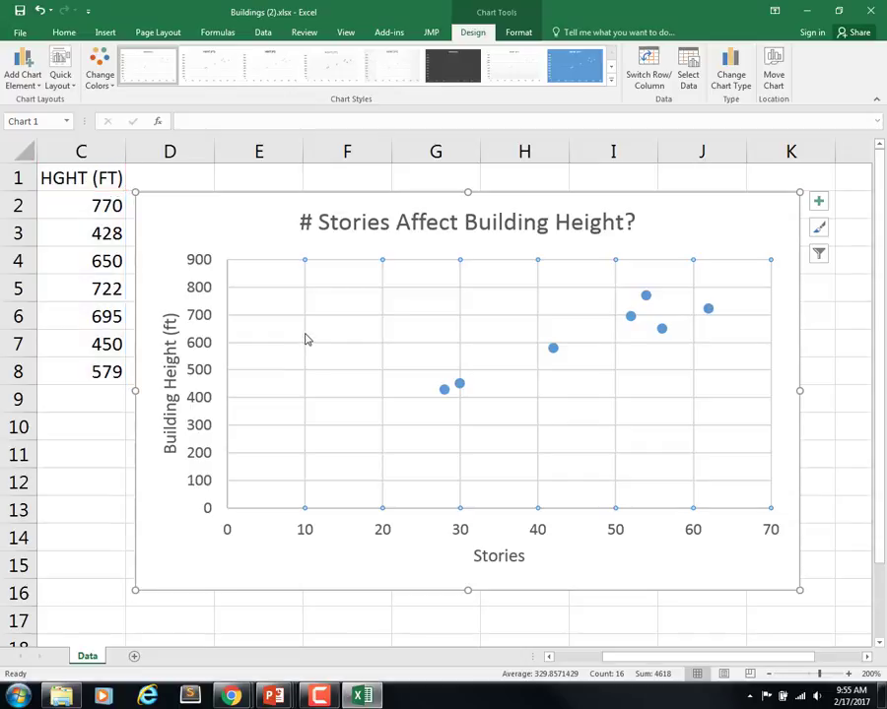
click(339, 327)
double_click(345, 316)
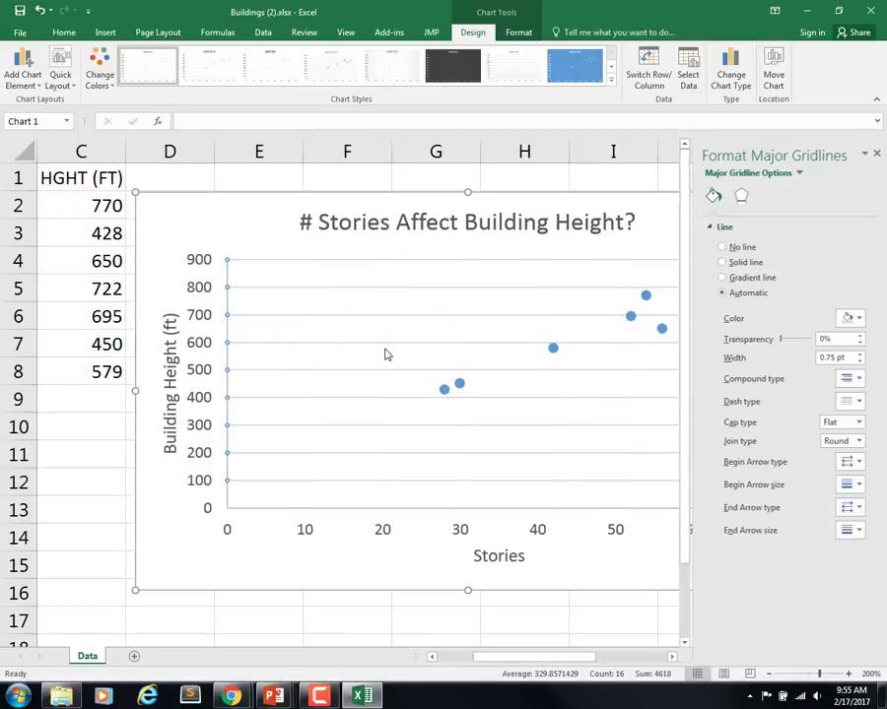
key(Delete)
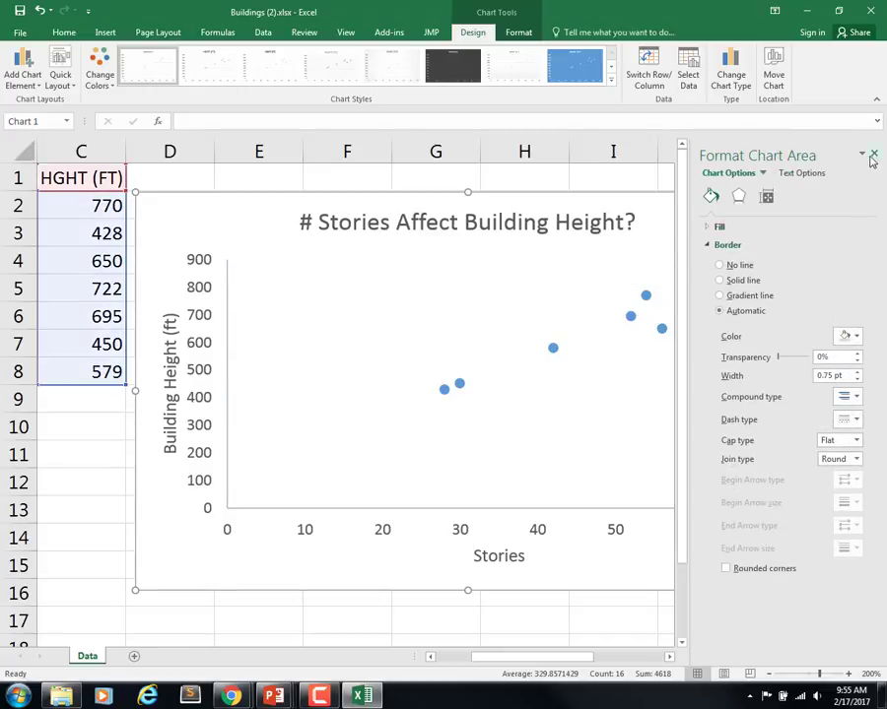
click(873, 156)
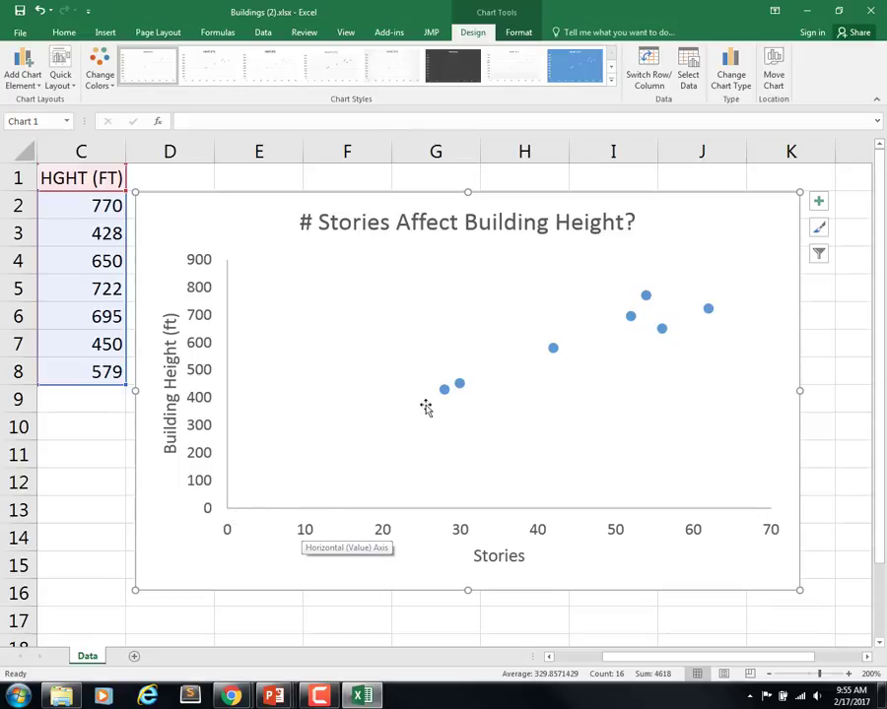
mouse_move(445, 394)
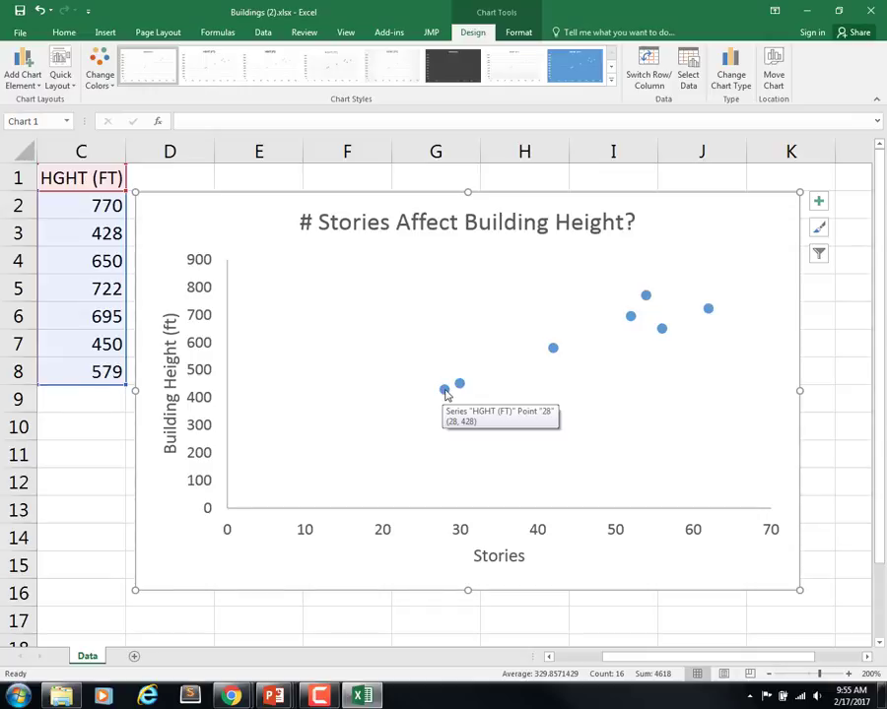
- Set the minimum bound of the horizontal Stories axis to 25
double_click(384, 530)
right_click(390, 529)
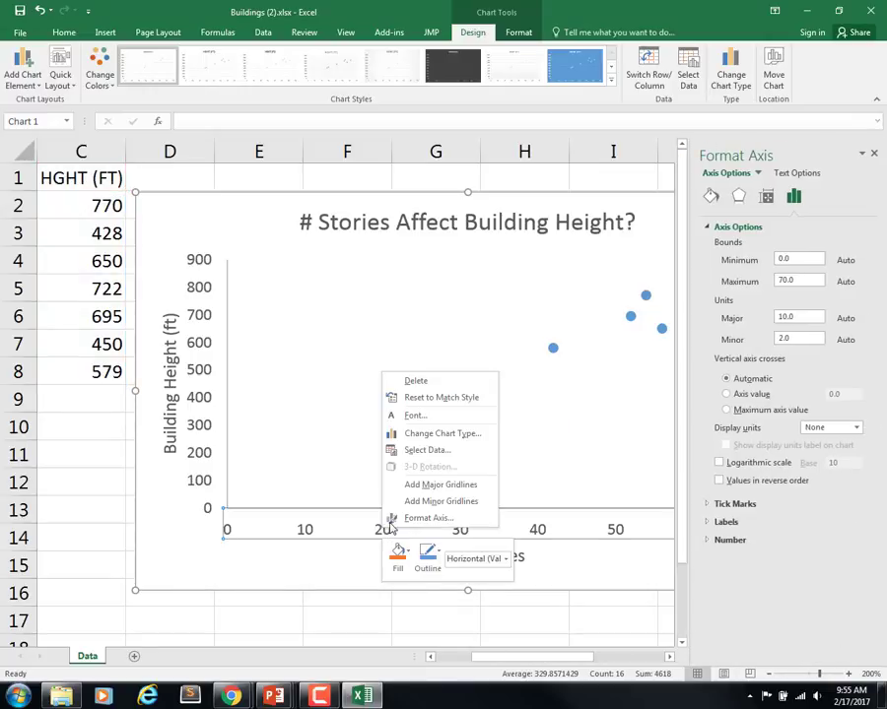
click(801, 262)
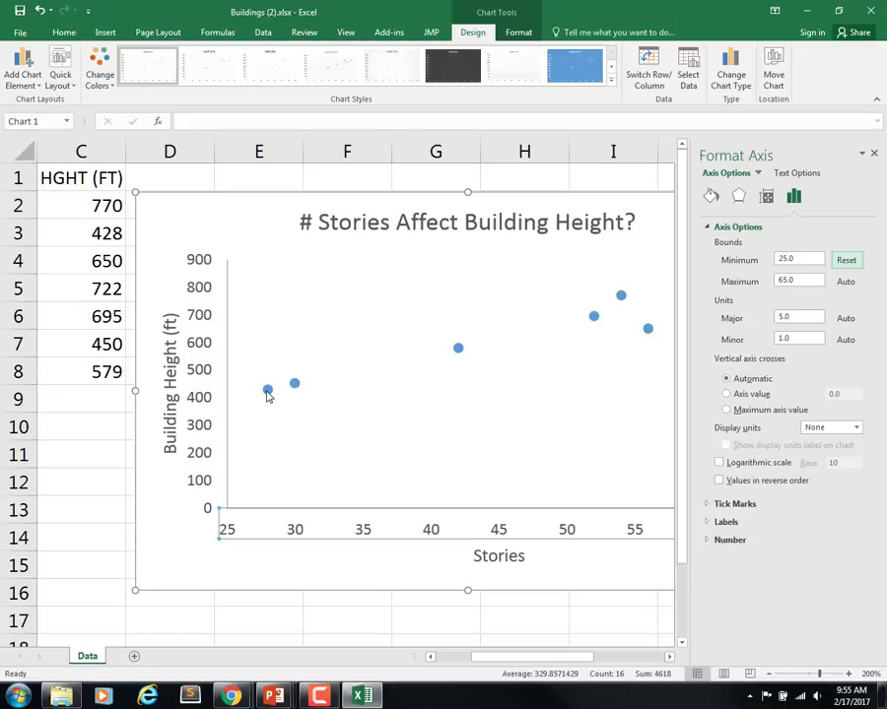
mouse_move(267, 394)
click(206, 406)
right_click(206, 400)
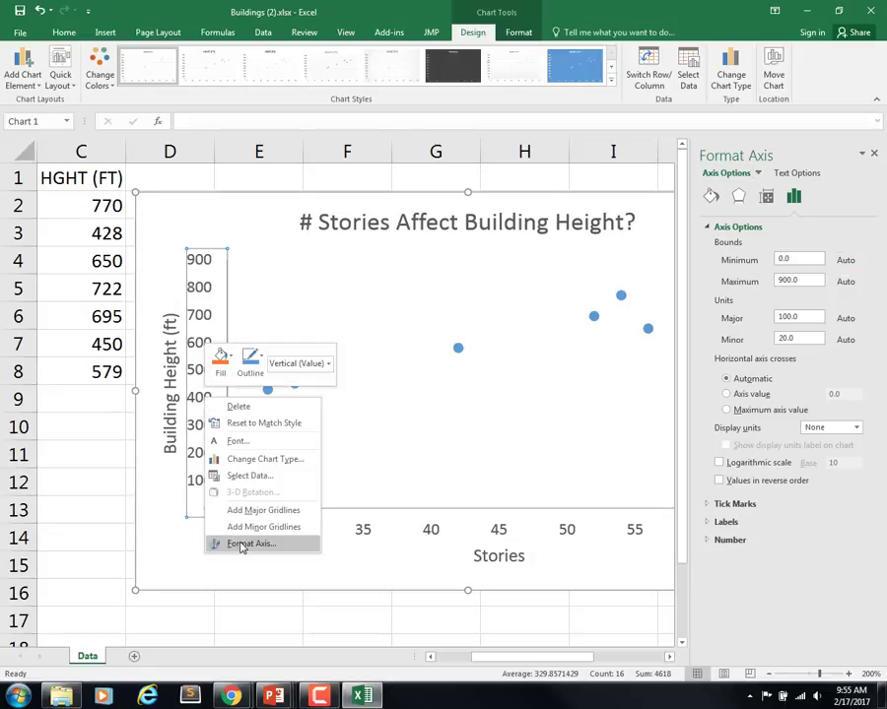
click(244, 548)
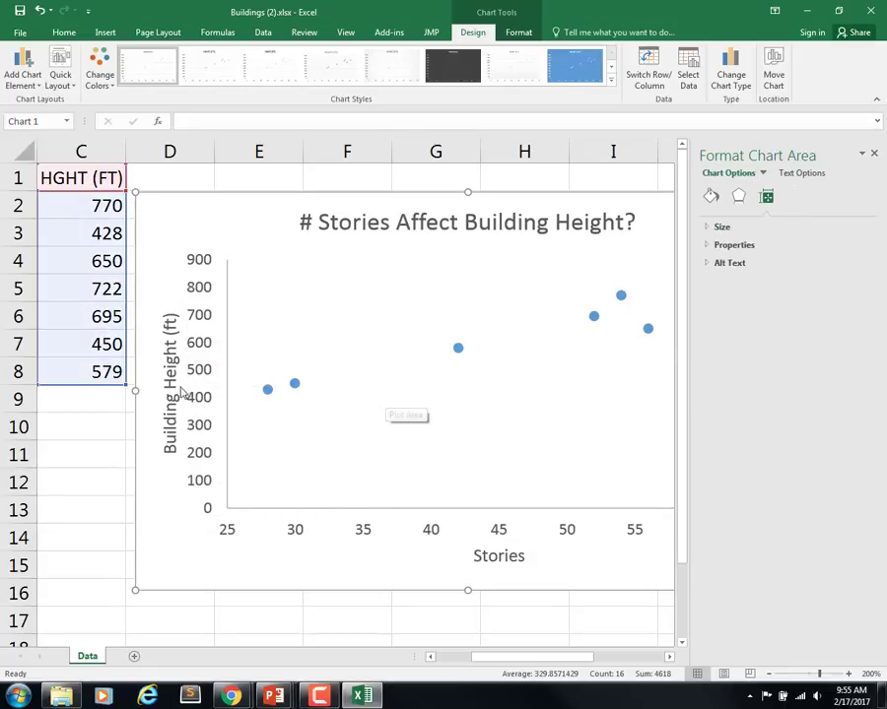
click(193, 394)
right_click(197, 387)
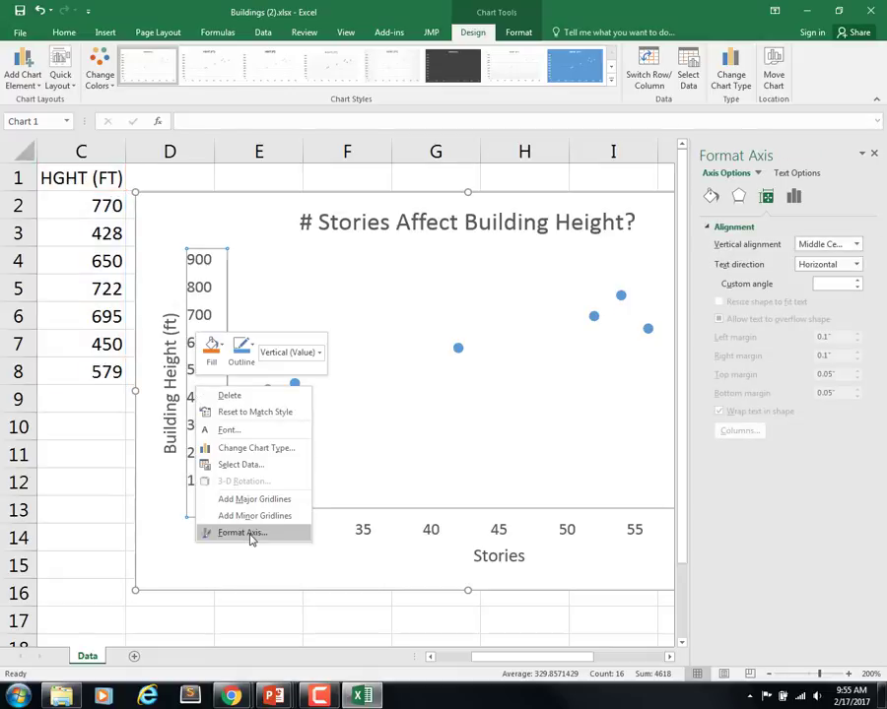
click(243, 533)
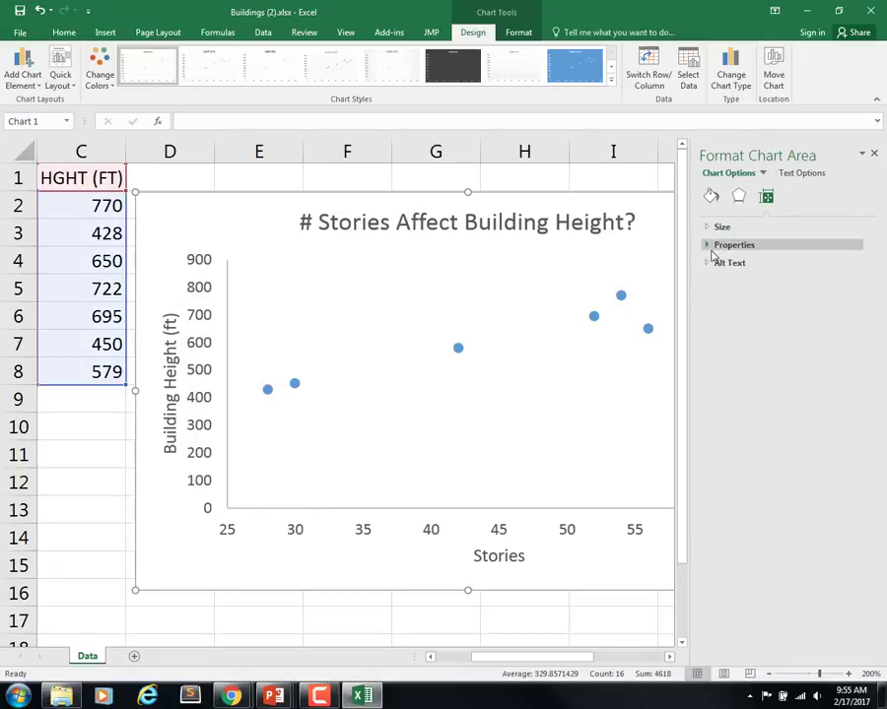
click(200, 369)
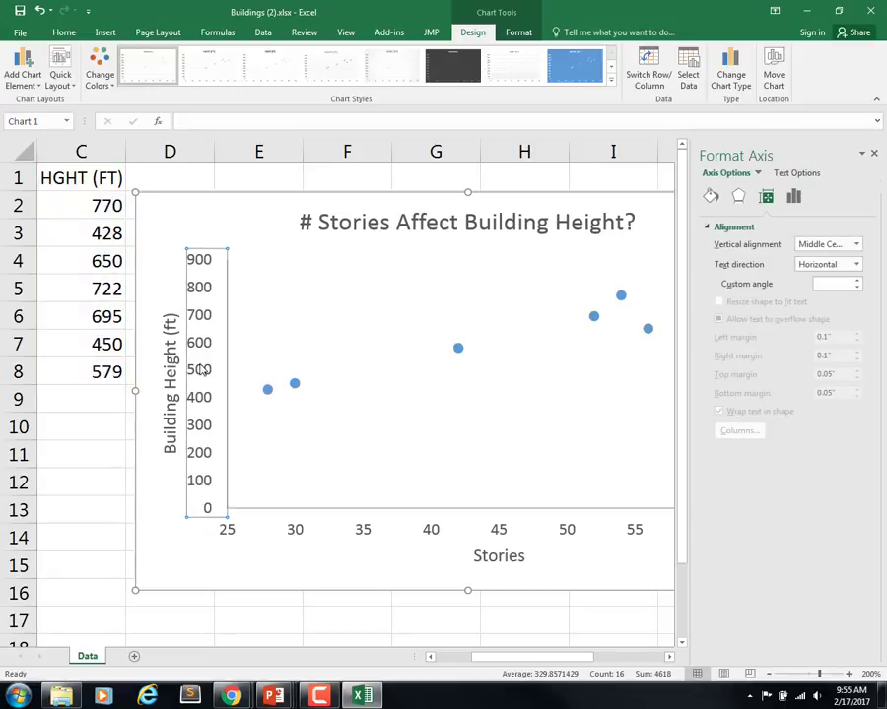
right_click(200, 369)
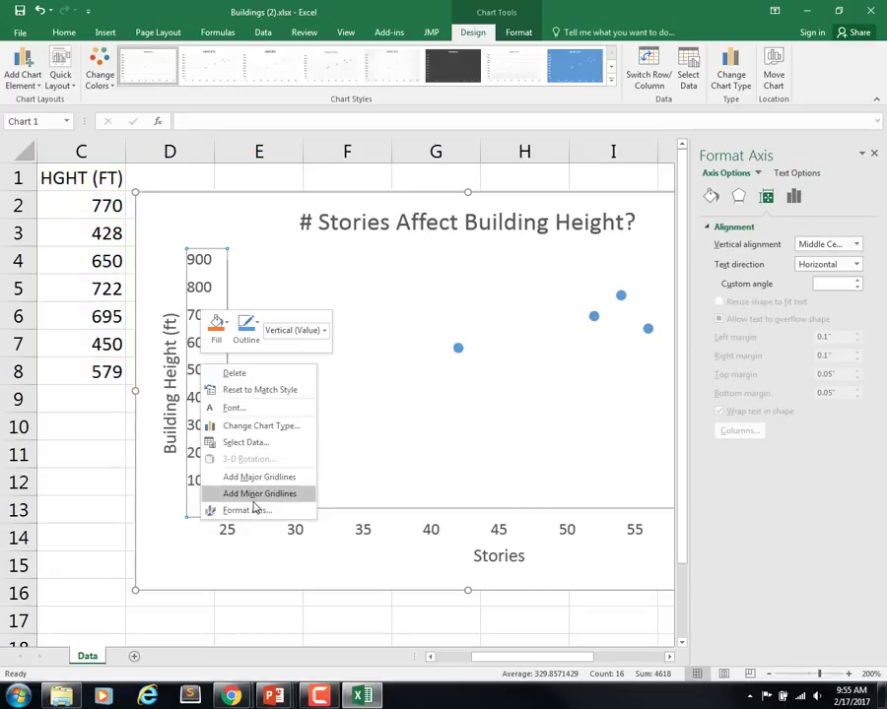
click(255, 509)
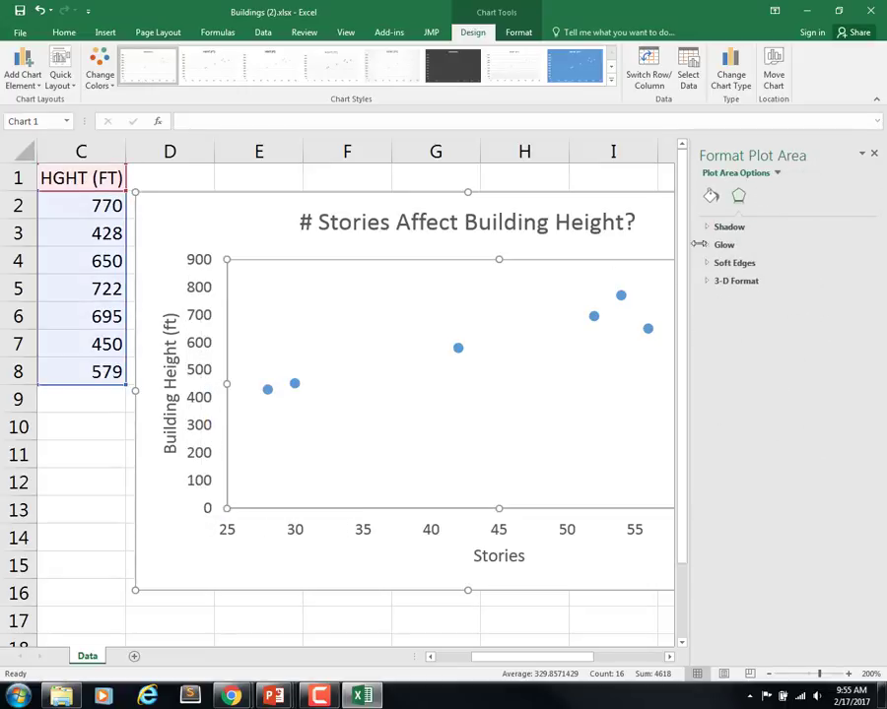
click(266, 557)
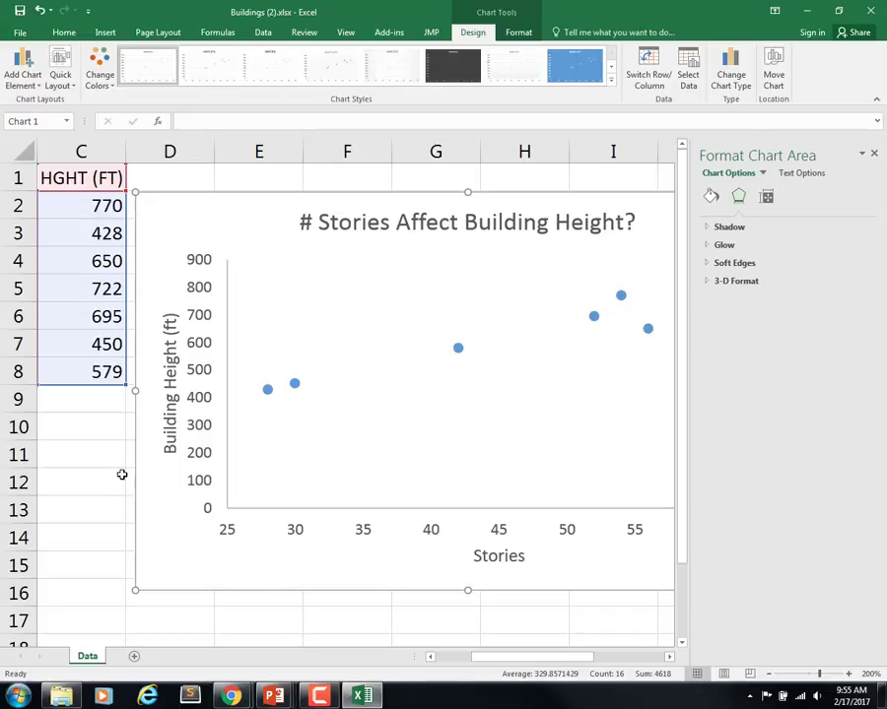
click(116, 477)
click(194, 338)
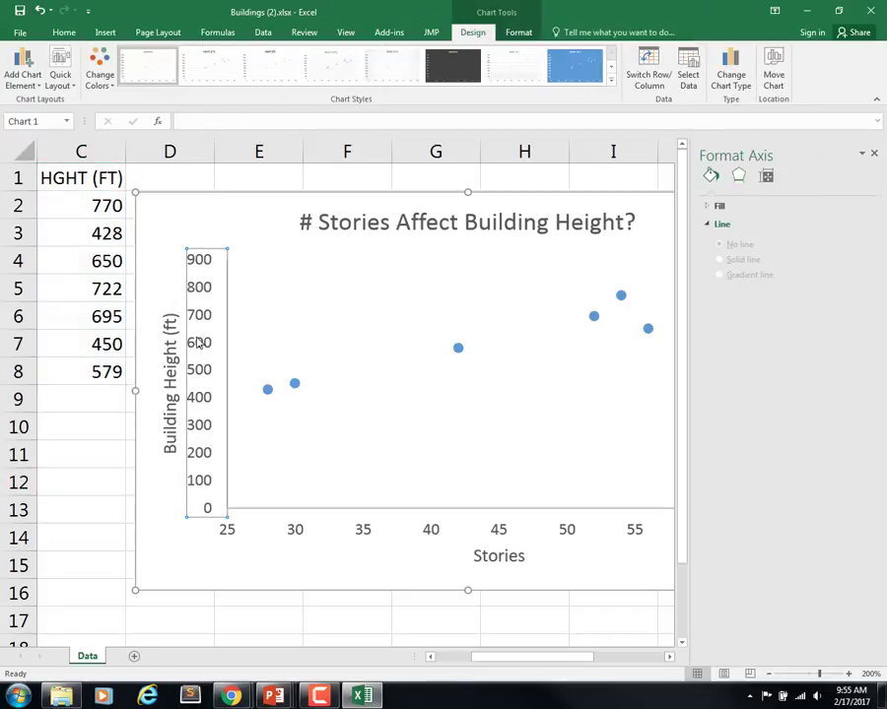
right_click(194, 338)
click(249, 479)
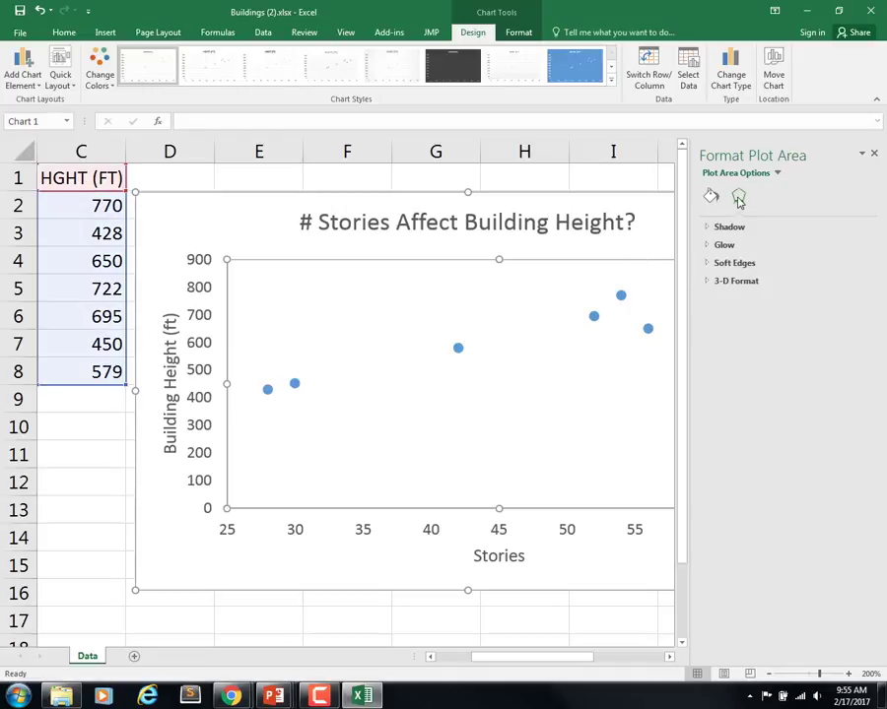
click(709, 198)
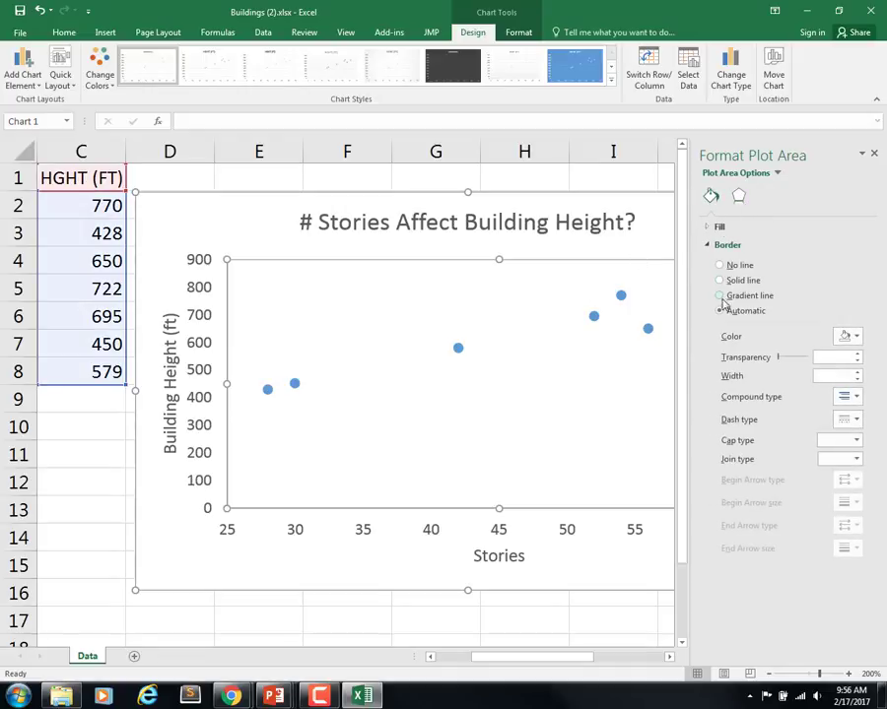
click(208, 360)
right_click(209, 362)
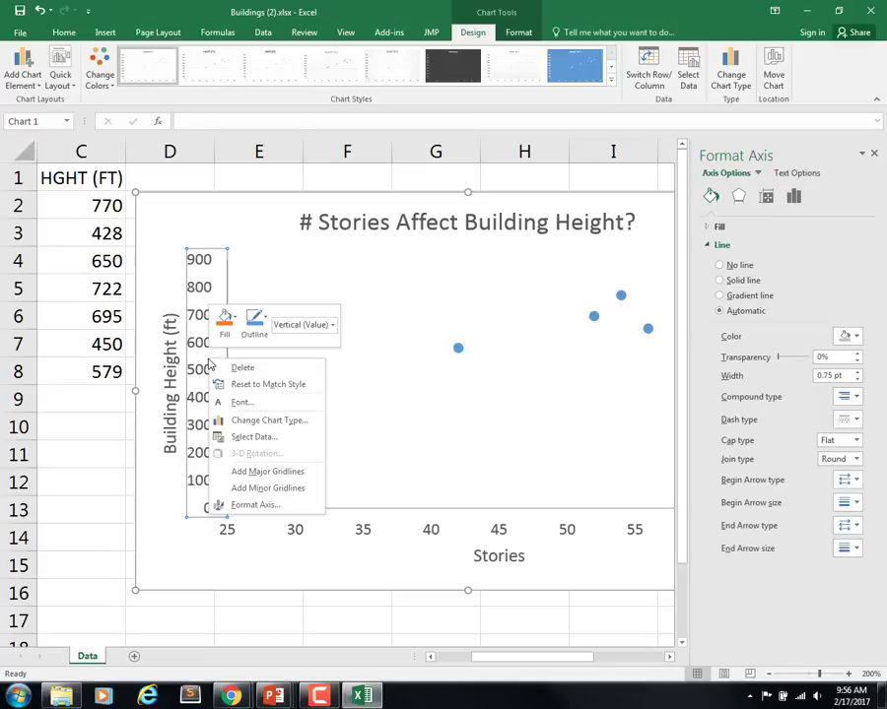
click(251, 505)
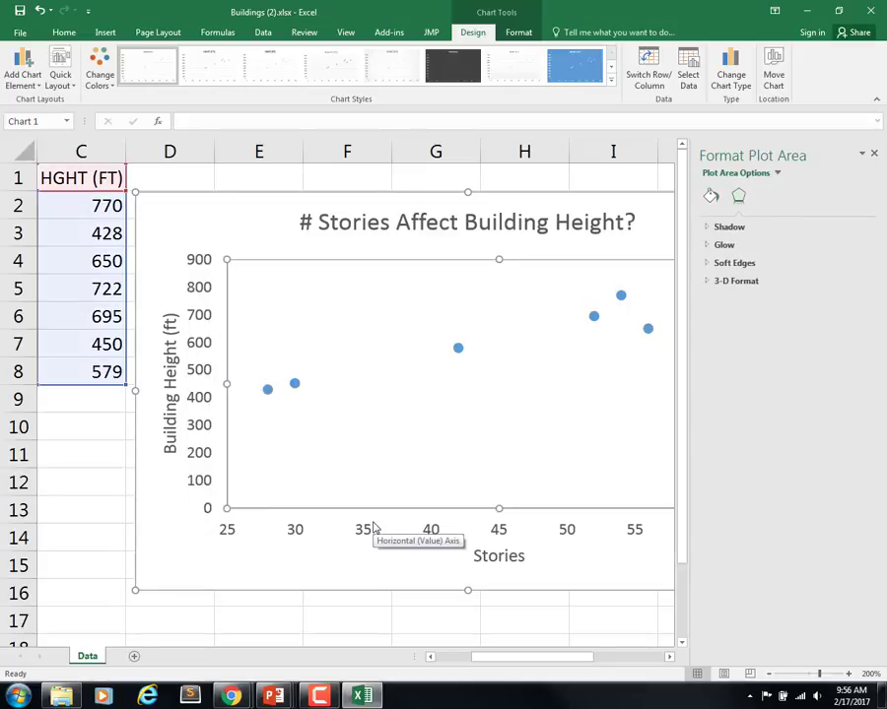
click(372, 529)
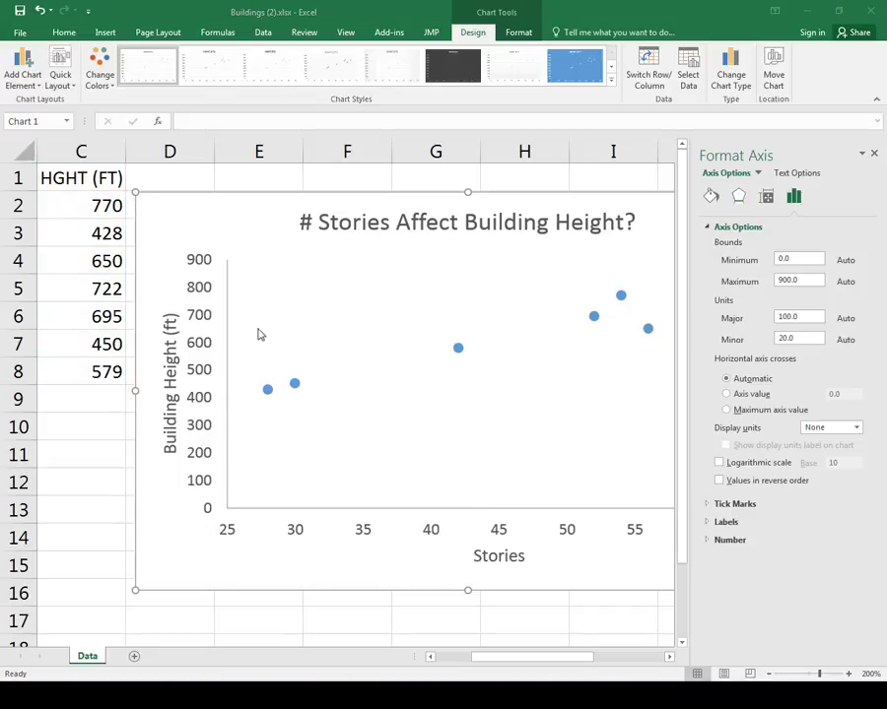
- Set the minimum bound of the vertical Building Height axis to 400 and close the axis formatting options
click(803, 260)
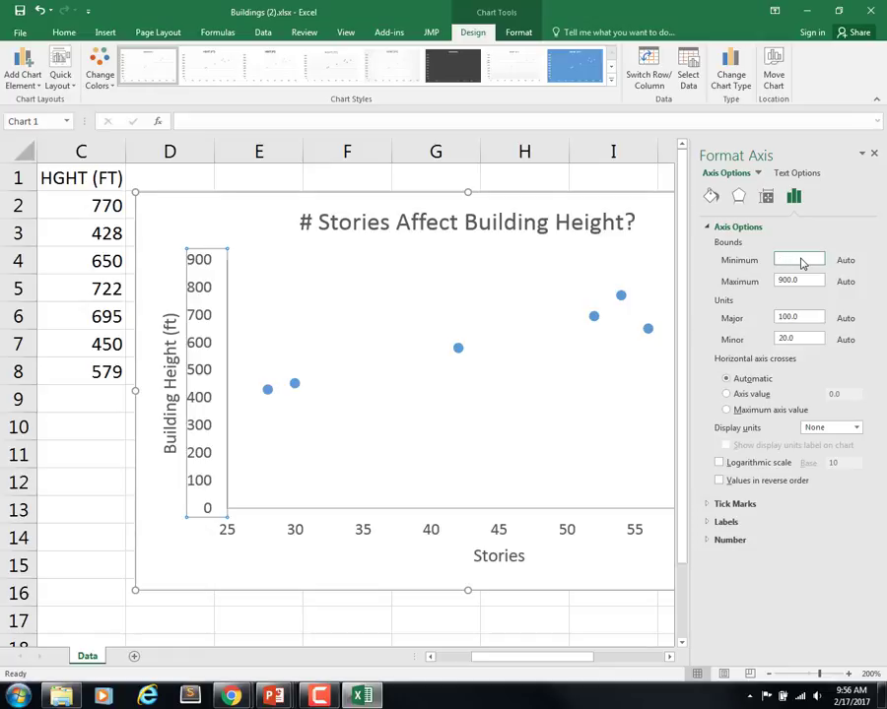
text(400)
key(Return)
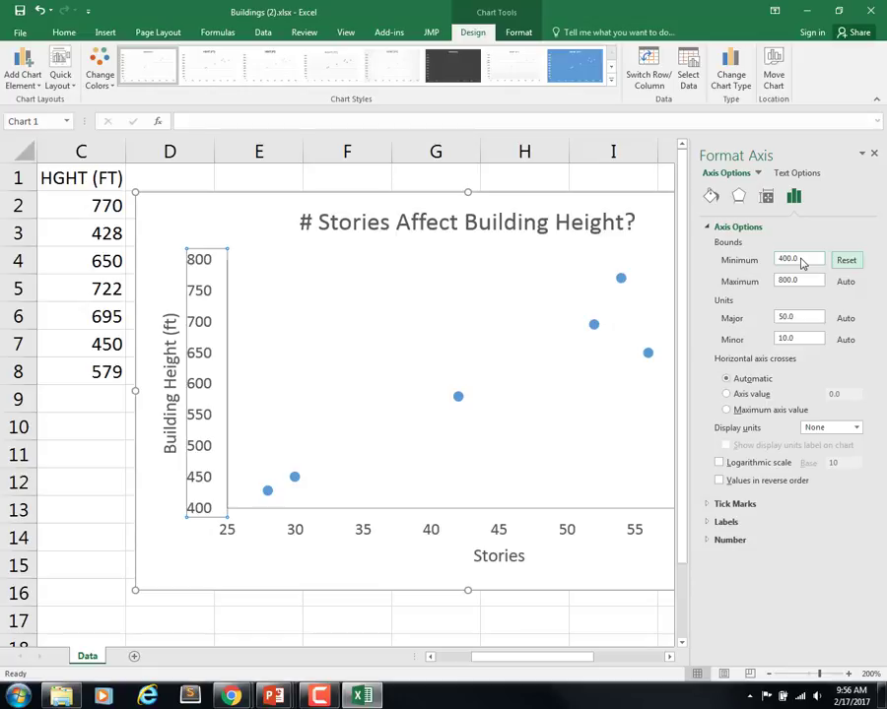
click(874, 156)
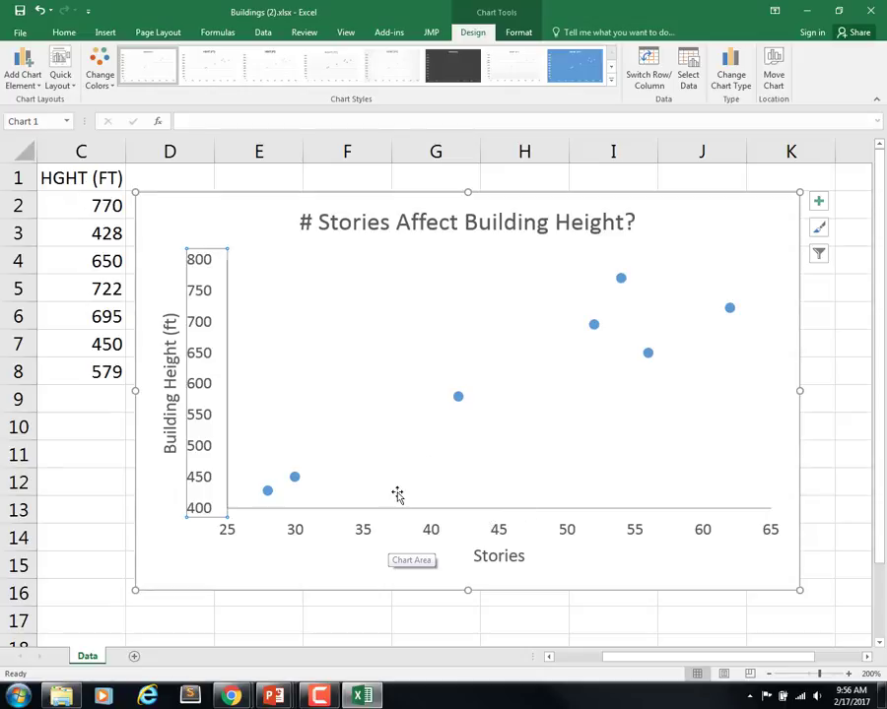
click(276, 583)
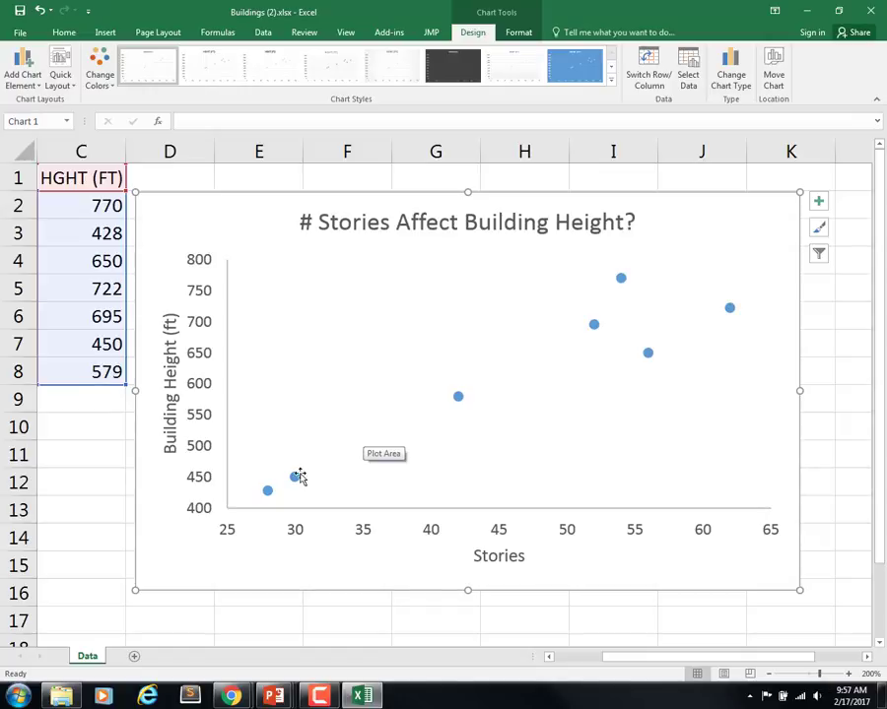
- Add a linear trendline to the scatter points and display its equation and R-squared value on the chart
click(458, 398)
double_click(458, 398)
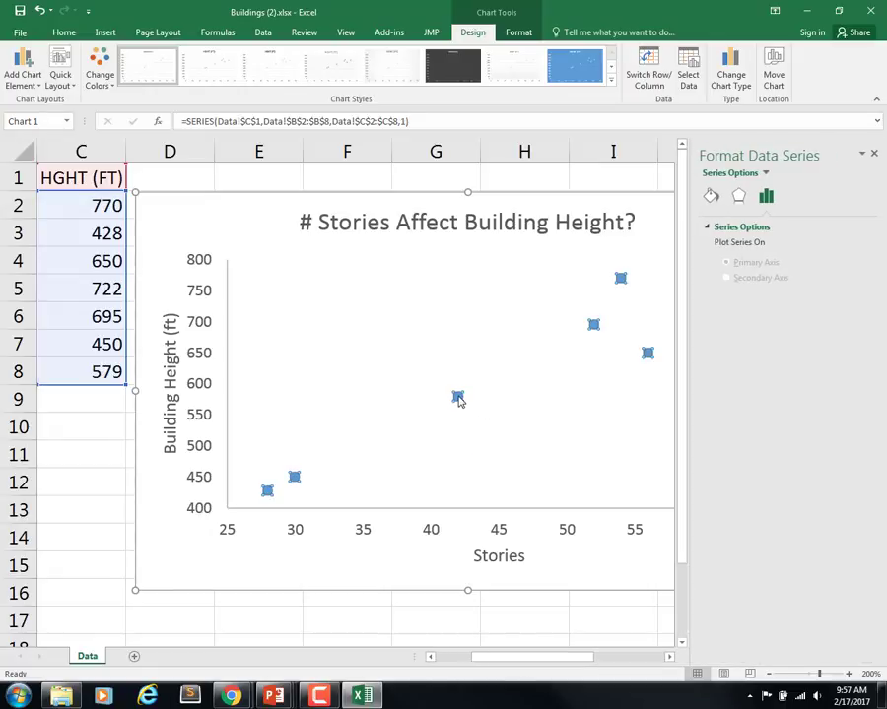
right_click(458, 398)
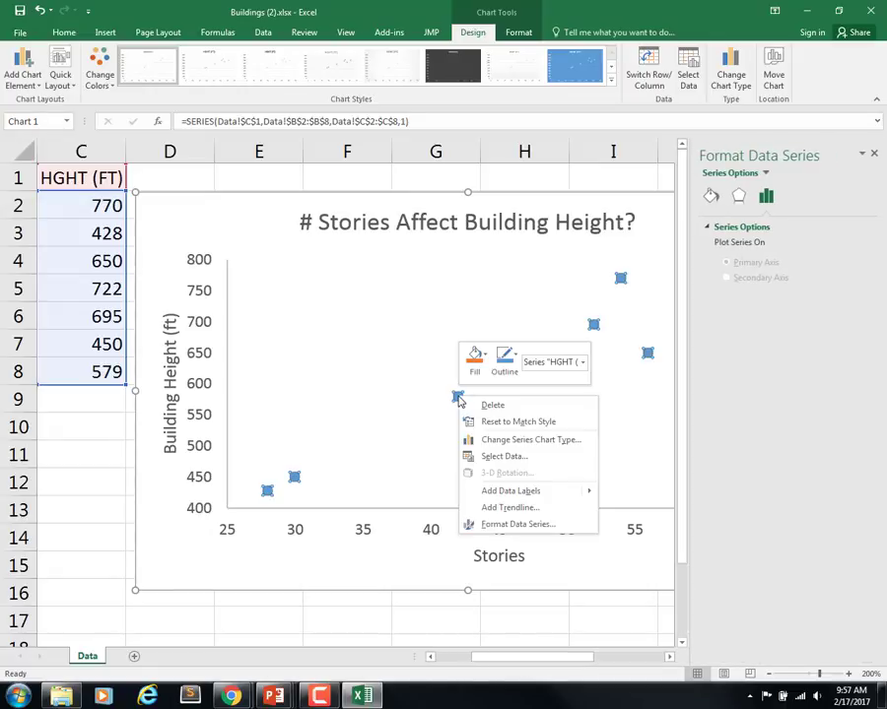
click(484, 508)
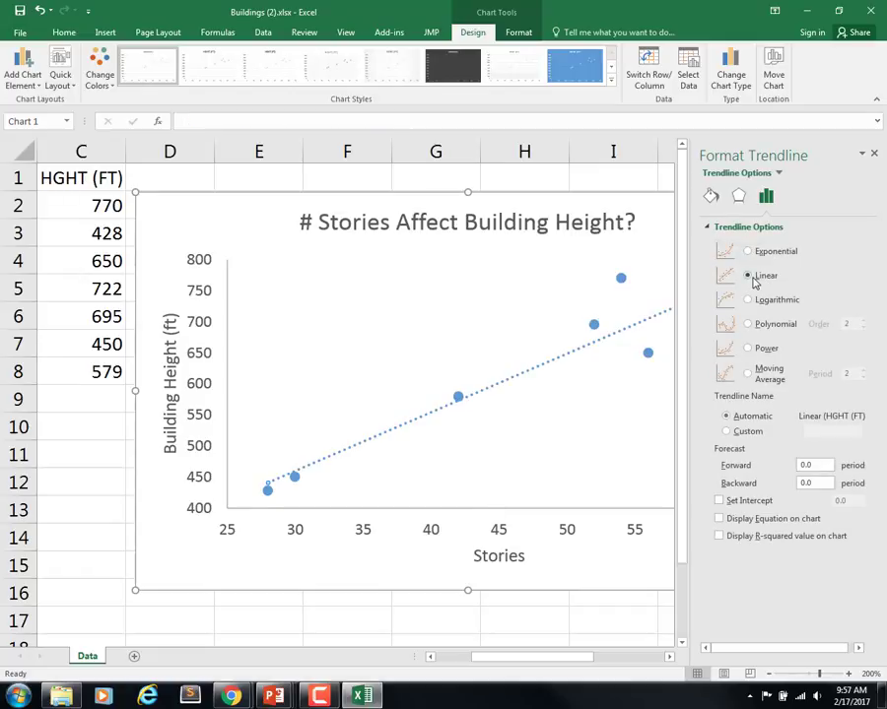
click(719, 518)
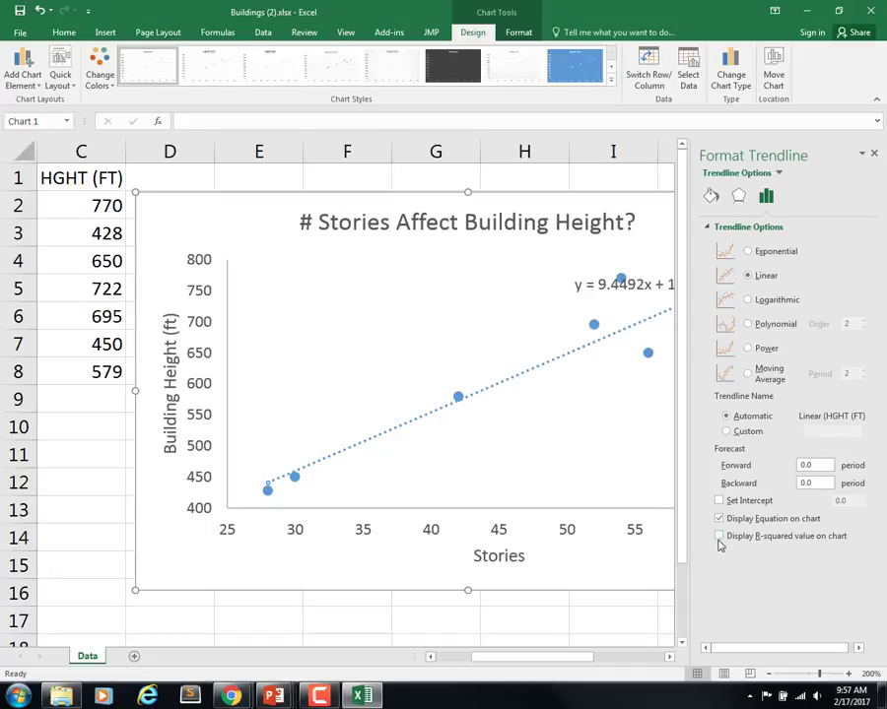
click(719, 537)
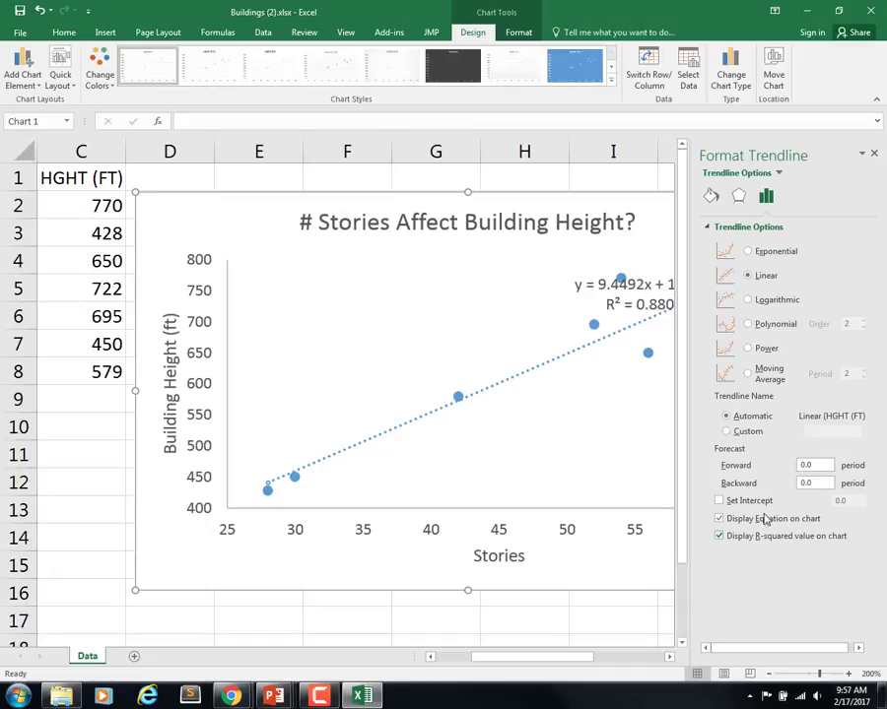
click(874, 154)
- Move the trendline equation and R-squared label to the empty upper-left area of the plot, clear of the data points
click(636, 286)
double_click(631, 284)
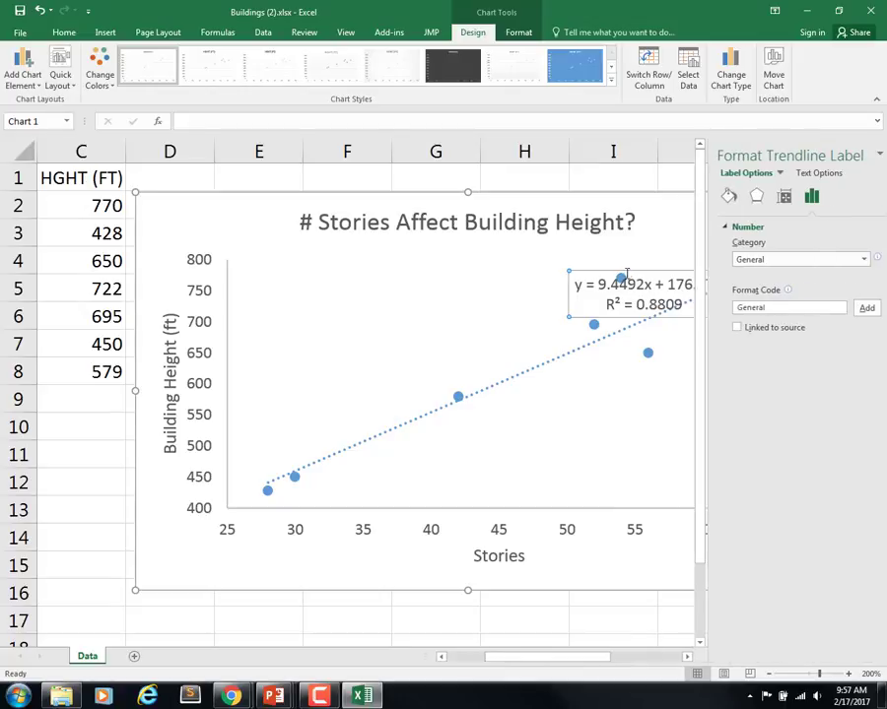
drag(626, 279, 310, 272)
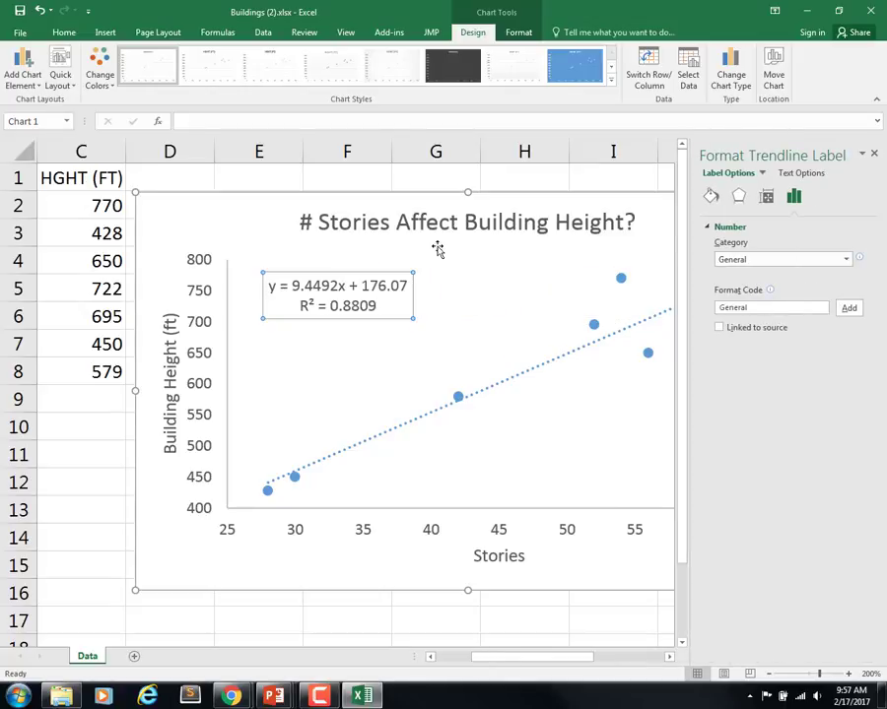
click(874, 154)
click(379, 382)
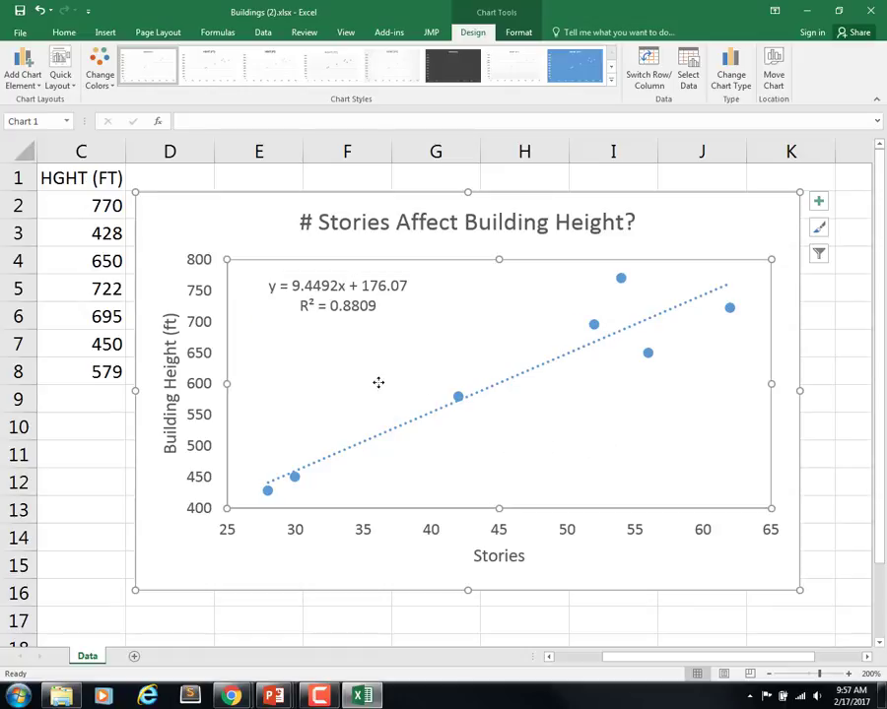
click(416, 554)
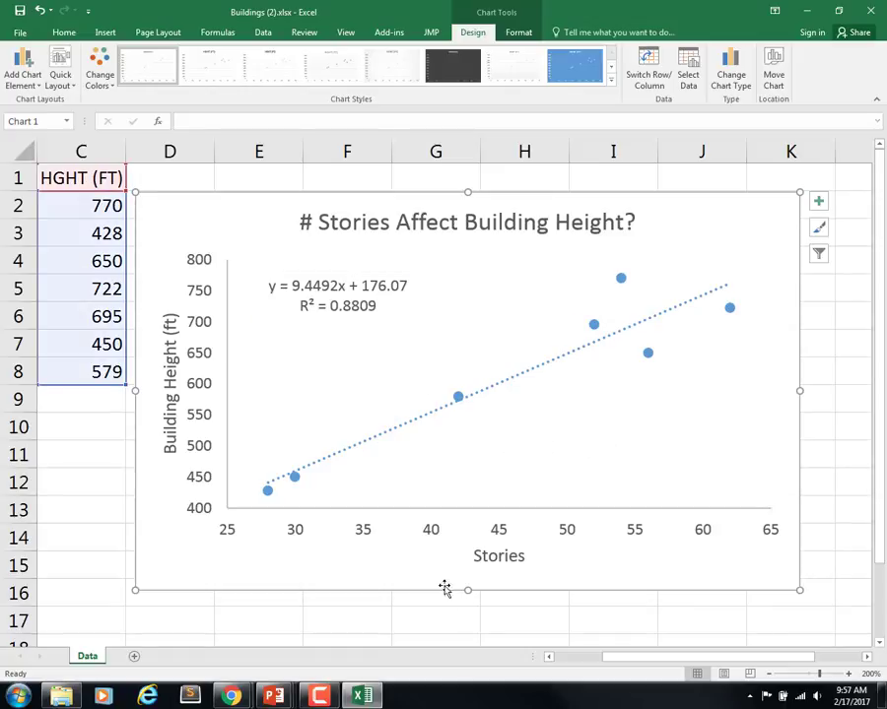